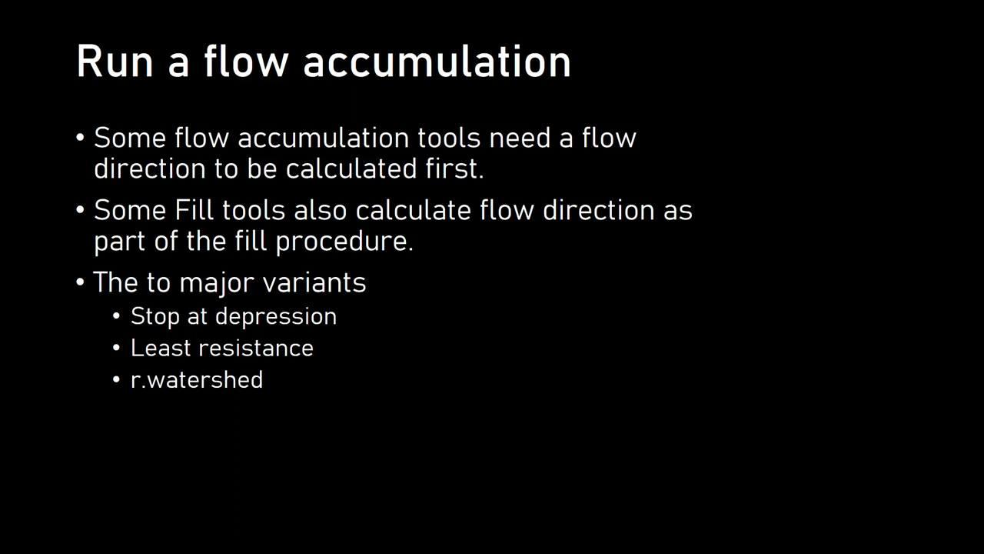
# Step: Switch to QGIS and list the raster terrain analysis tools in the Processing Toolbox
pyautogui.hotkey('alt', 'Tab')
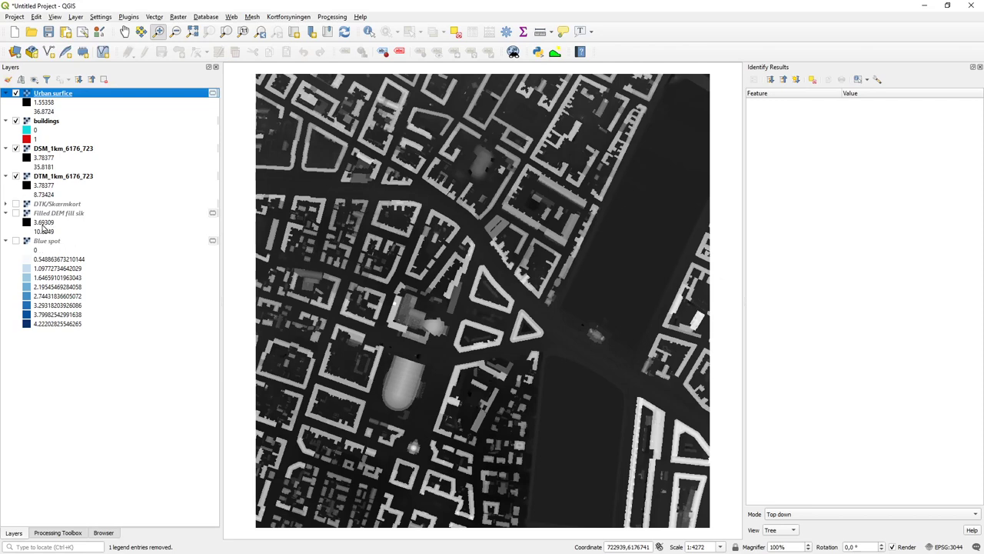
pyautogui.click(65, 532)
pyautogui.click(62, 94)
pyautogui.press('BackSpace')
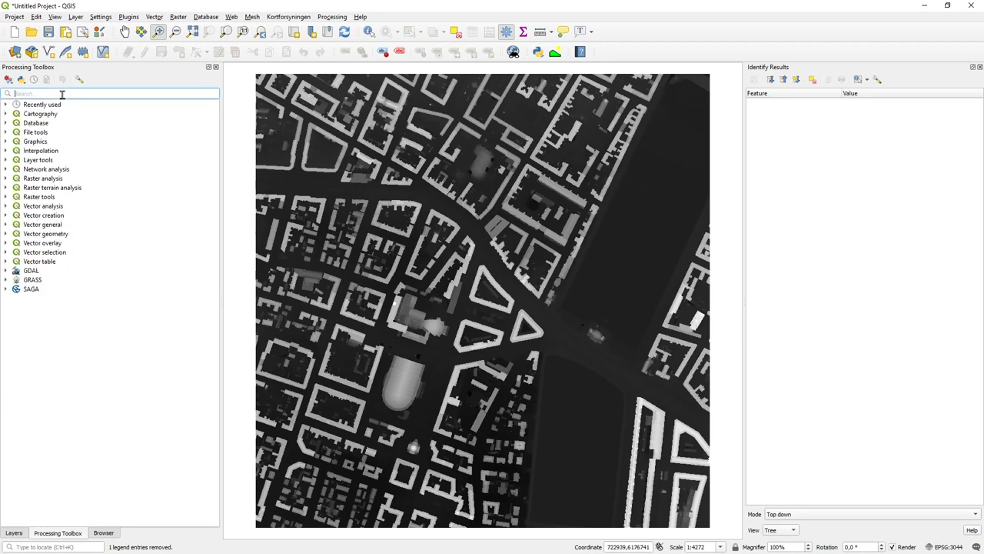
pyautogui.click(7, 187)
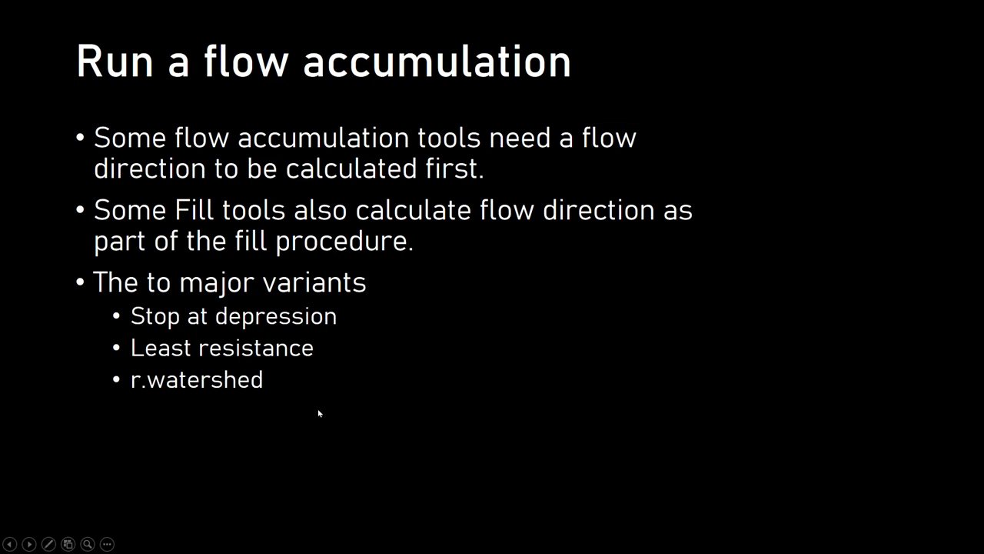
# Step: Return to QGIS, search the Processing Toolbox for "r.wa" and open the GRASS r.watershed tool
pyautogui.hotkey('alt', 'Tab')
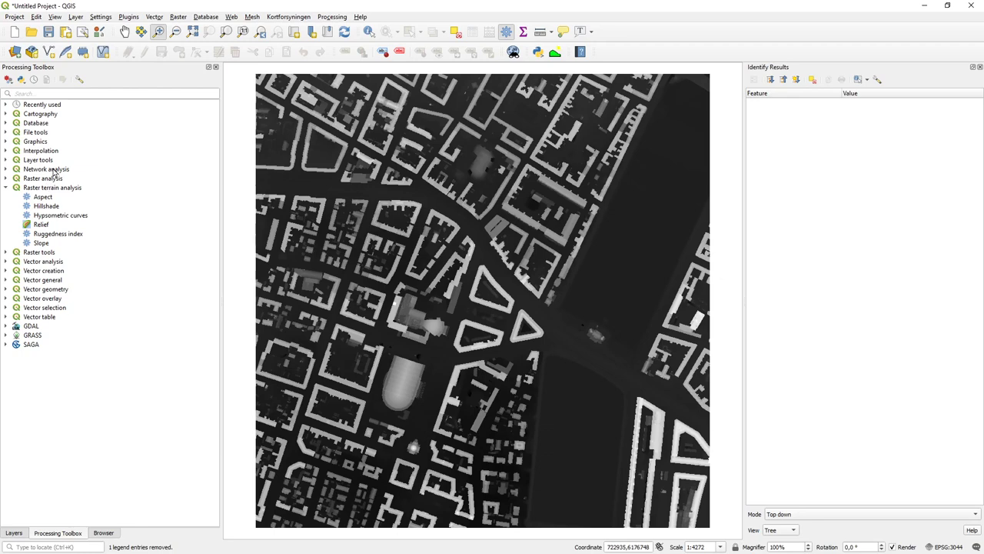
pyautogui.click(36, 94)
pyautogui.write('r.wa')
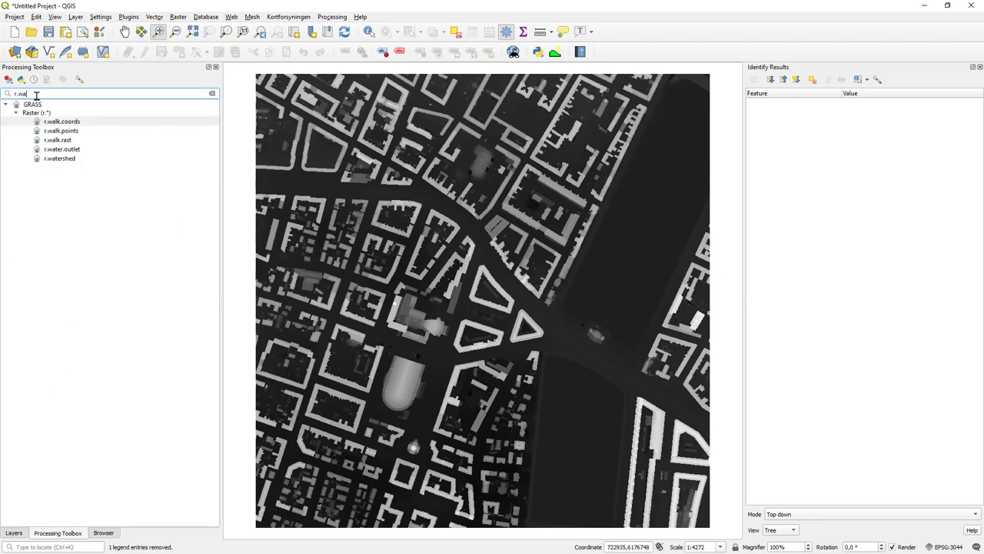
pyautogui.click(66, 160)
pyautogui.doubleClick(67, 160)
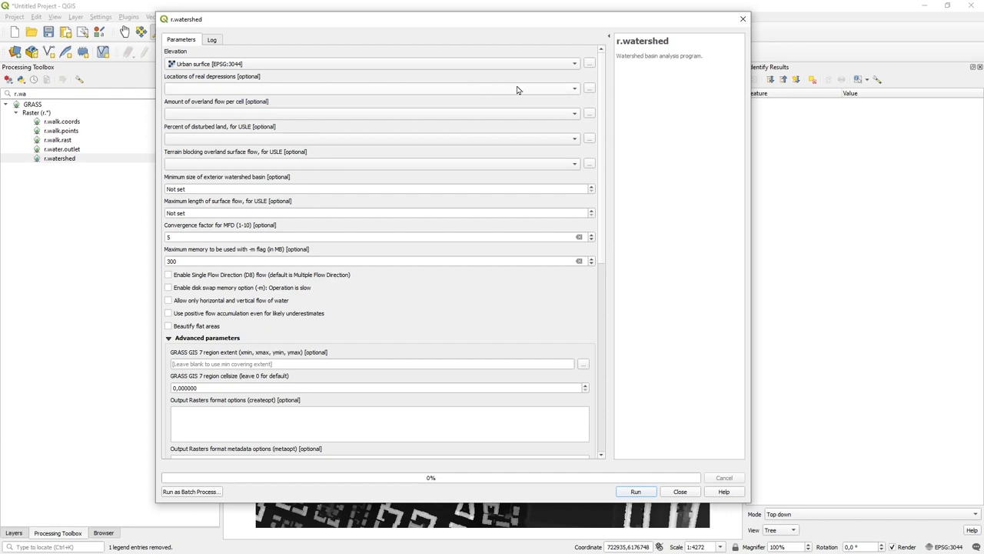
pyautogui.click(575, 92)
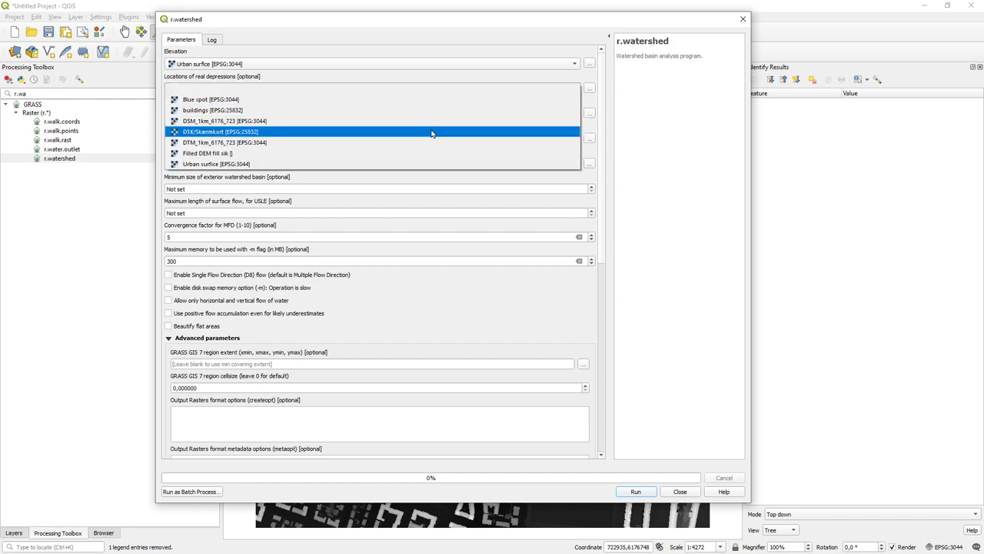
pyautogui.click(396, 103)
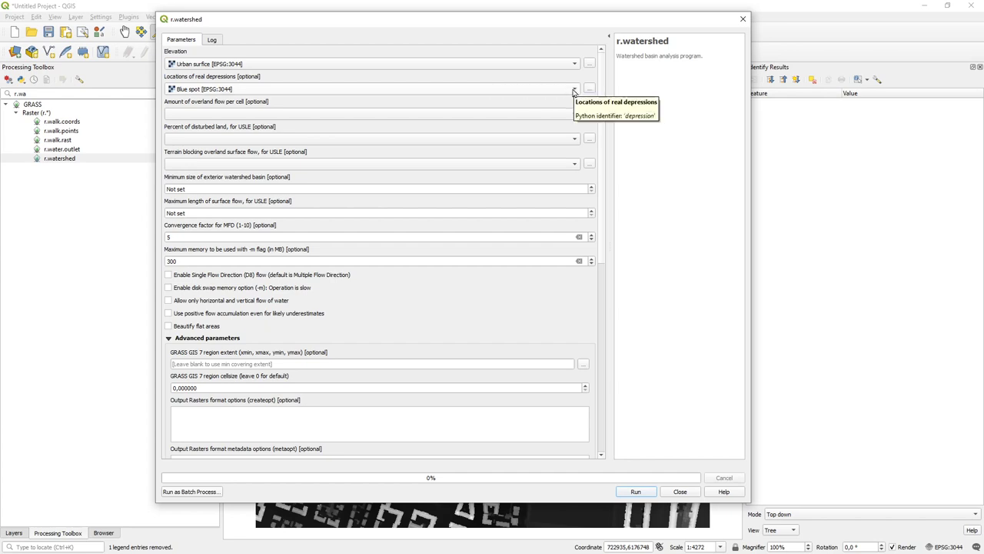
pyautogui.click(574, 90)
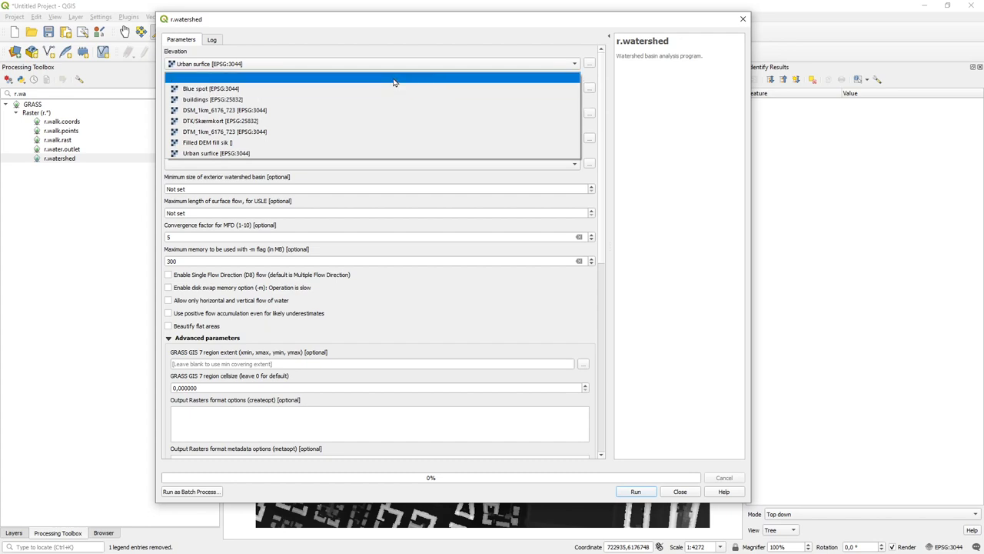
pyautogui.click(396, 80)
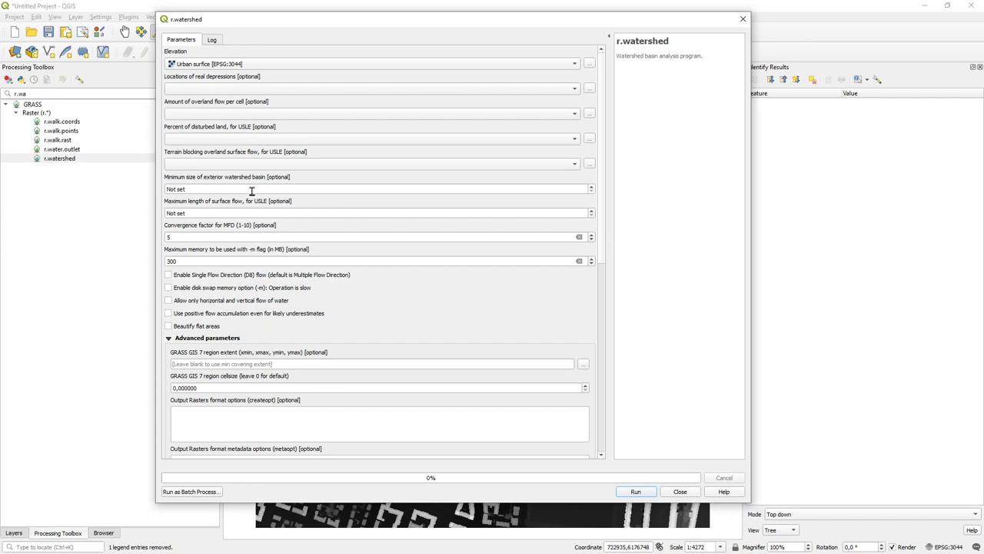
# Step: Set the minimum size of exterior watershed basin to 1000 and enable positive flow accumulation even for likely underestimates
pyautogui.click(254, 189)
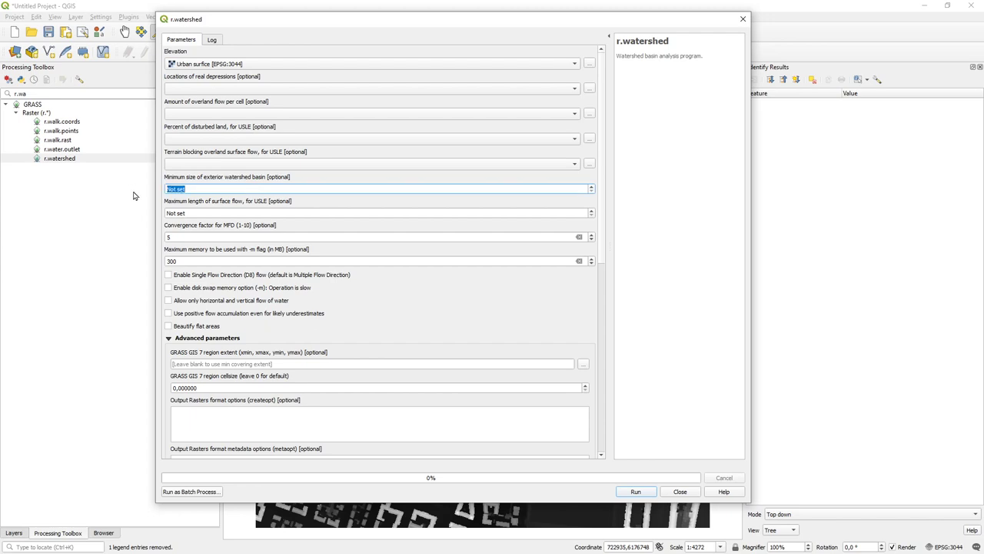
pyautogui.write('1000')
pyautogui.moveTo(236, 241)
pyautogui.moveTo(179, 239)
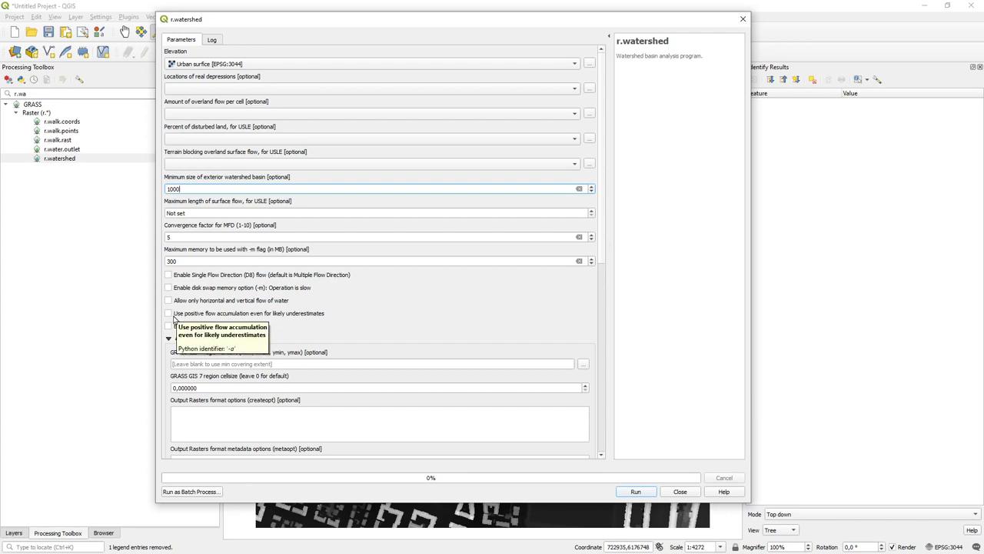
pyautogui.click(172, 312)
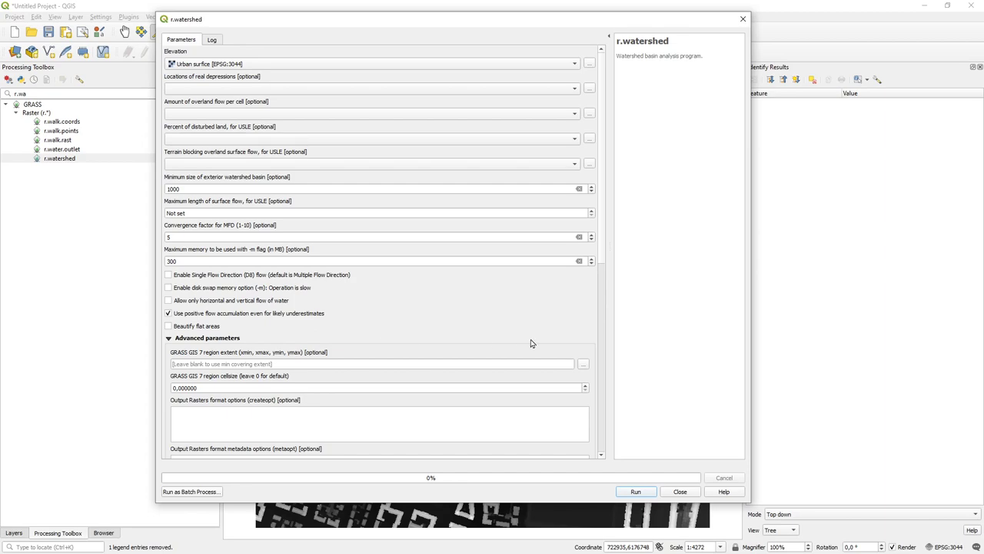
# Step: Examine the r.watershed manual page from its flags and parameters through the notes, examples and references, and return to the tool's dialog
pyautogui.moveTo(604, 248); pyautogui.dragTo(601, 450)
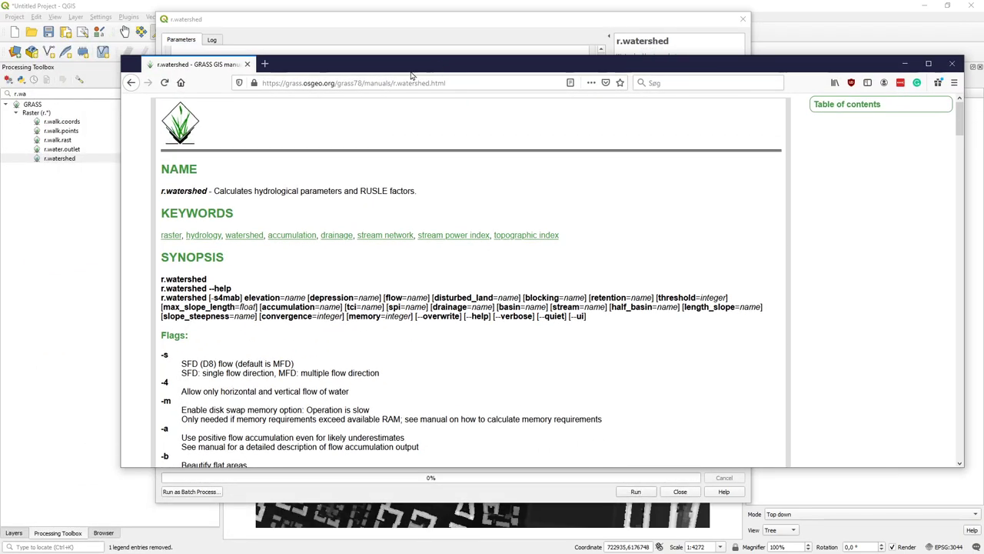
pyautogui.scroll(-15, 356, 151)
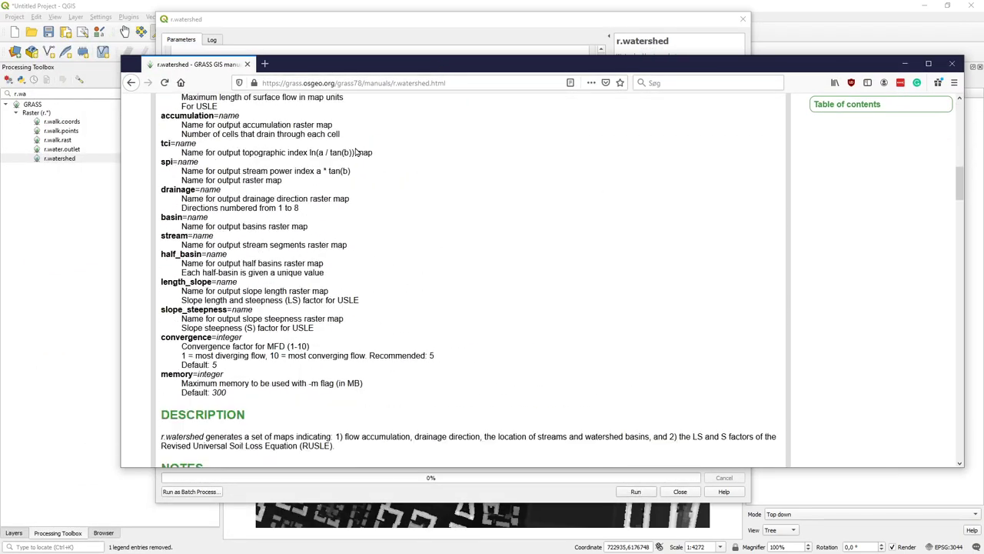
pyautogui.press('Home')
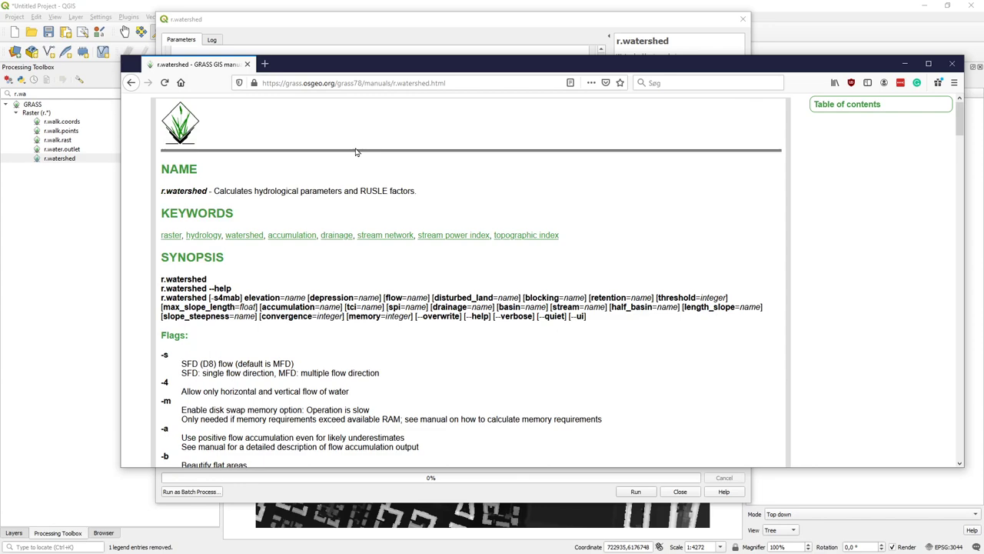
pyautogui.scroll(-6, 315, 271)
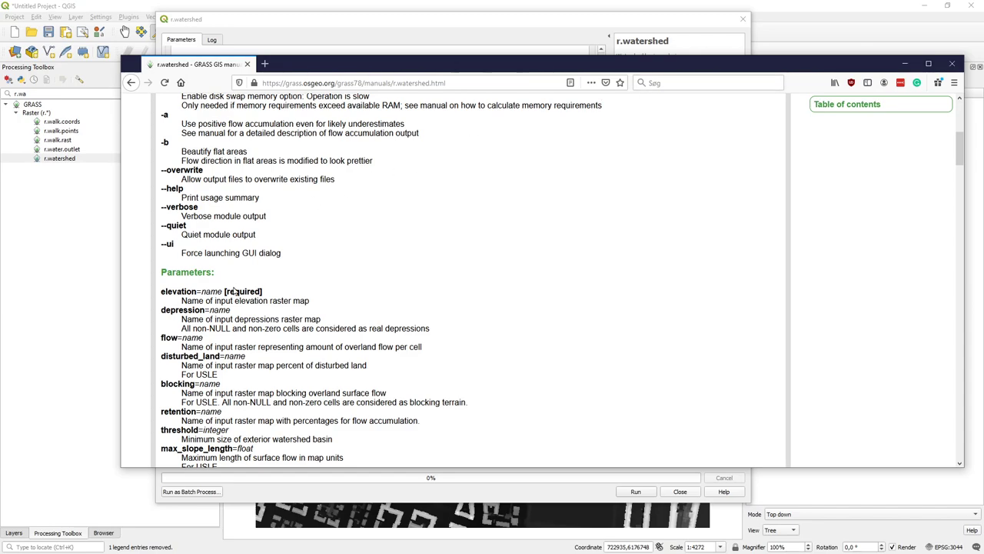
pyautogui.scroll(-8, 234, 290)
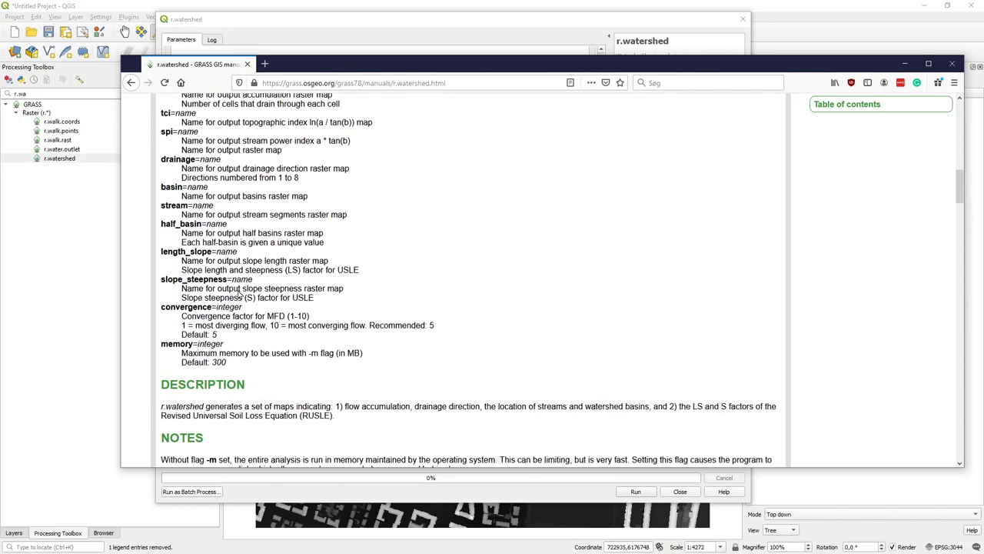
pyautogui.scroll(-7, 240, 292)
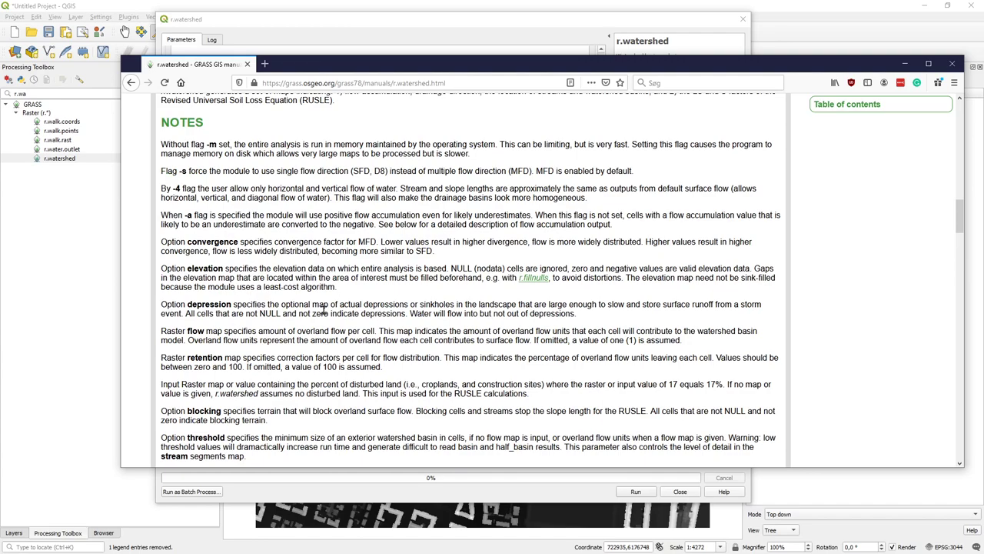
pyautogui.scroll(-8, 321, 287)
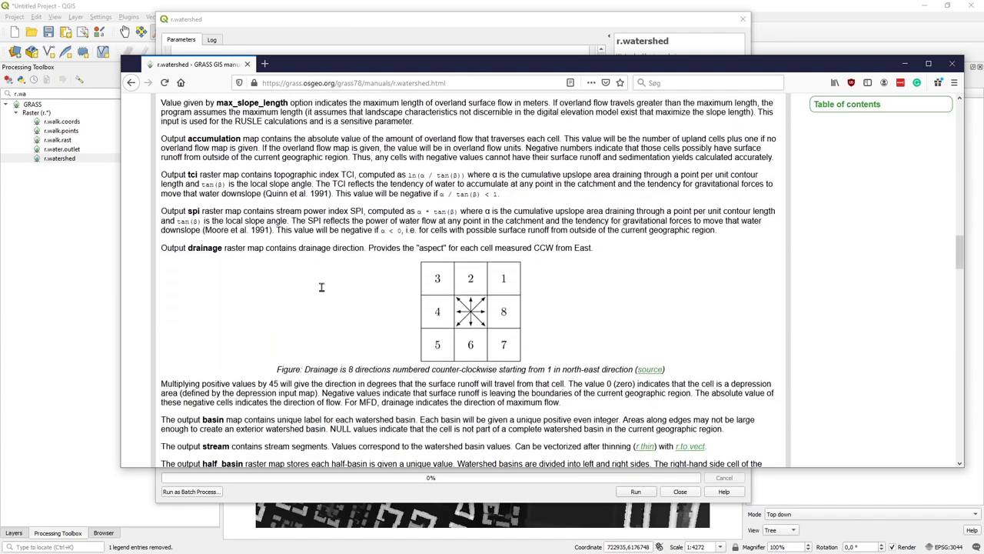
pyautogui.scroll(-7, 358, 315)
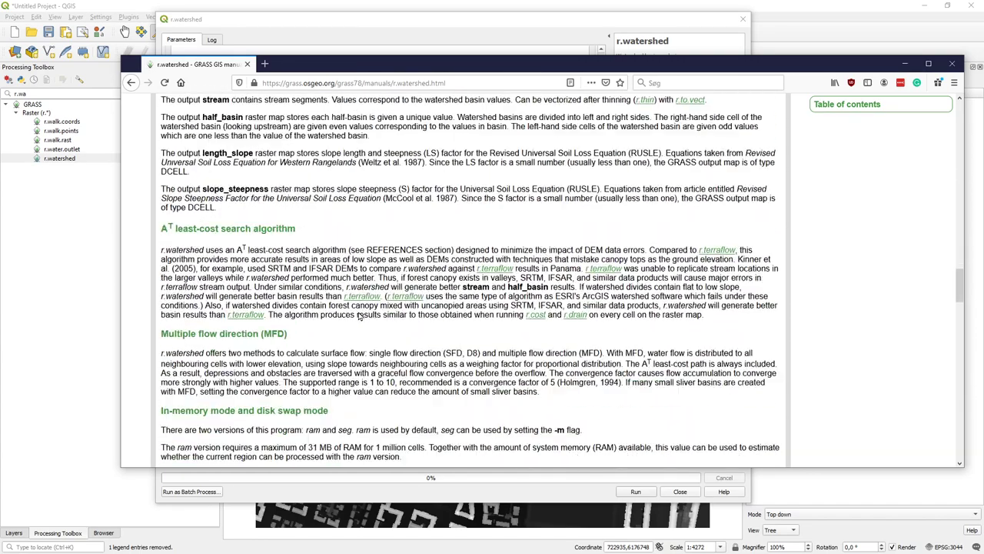
pyautogui.scroll(-2, 358, 315)
pyautogui.scroll(-9, 285, 326)
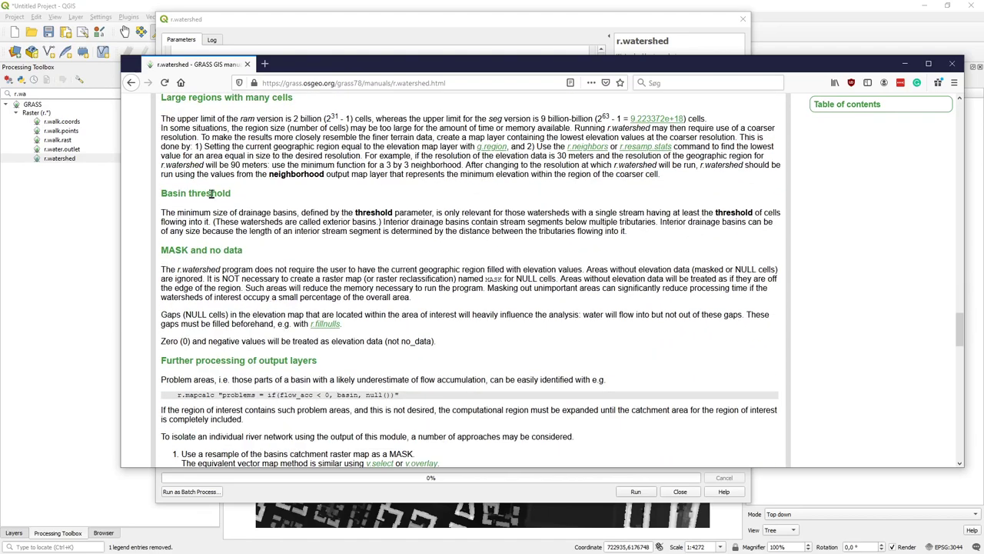
pyautogui.scroll(-9, 343, 291)
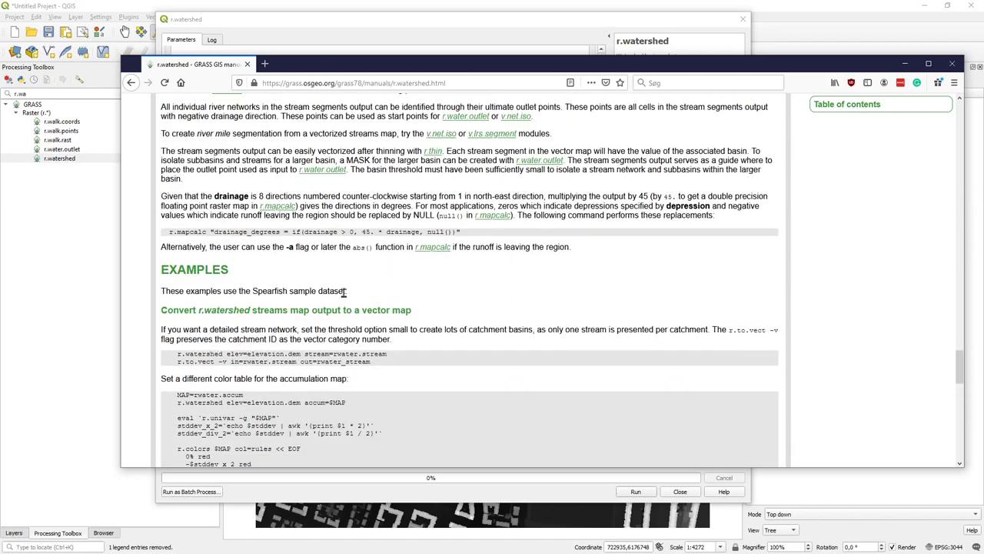
pyautogui.scroll(-10, 343, 290)
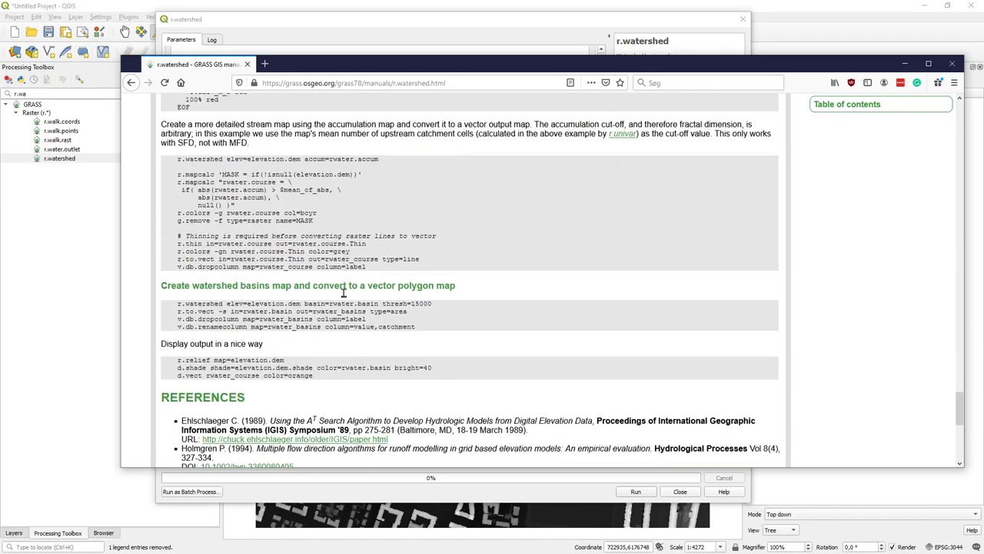
pyautogui.scroll(-6, 344, 293)
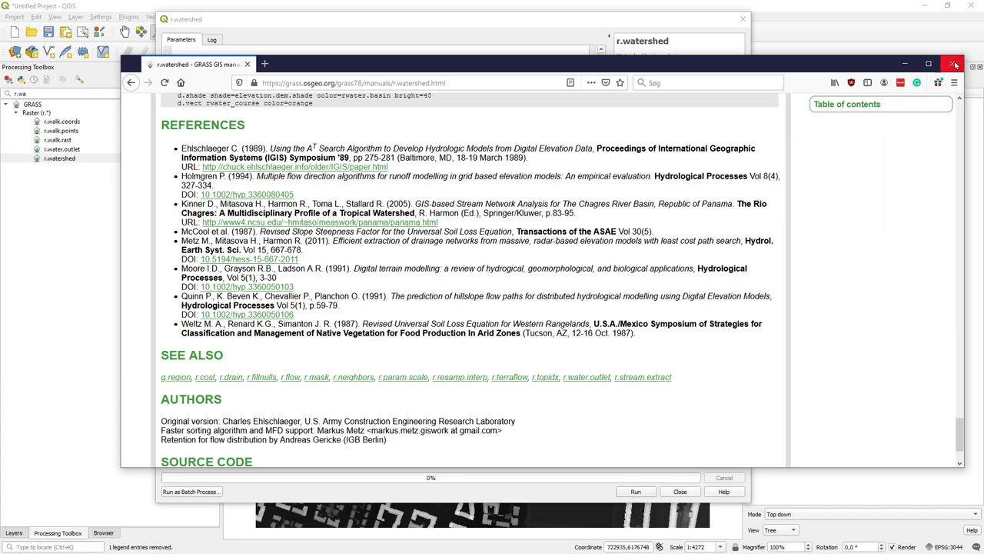
pyautogui.click(956, 65)
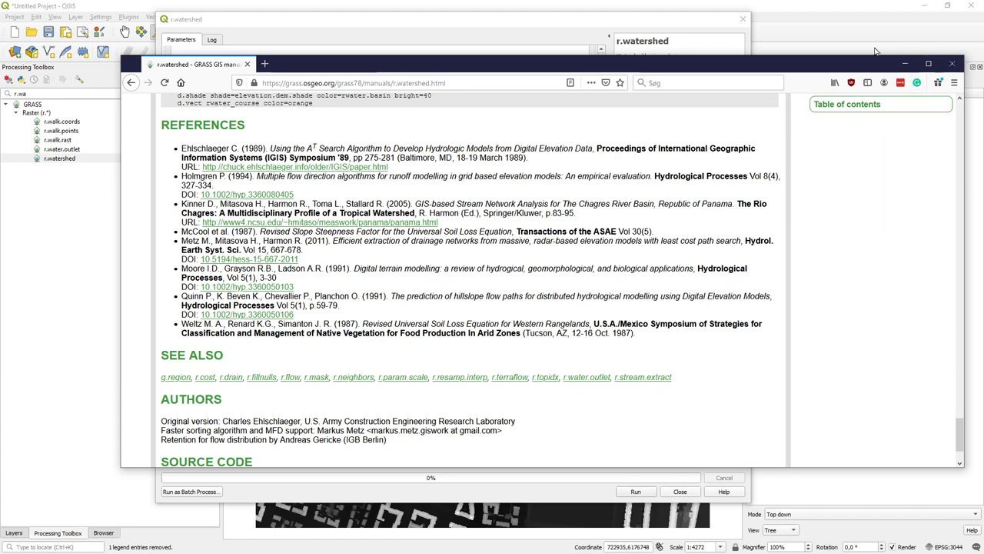
pyautogui.click(654, 29)
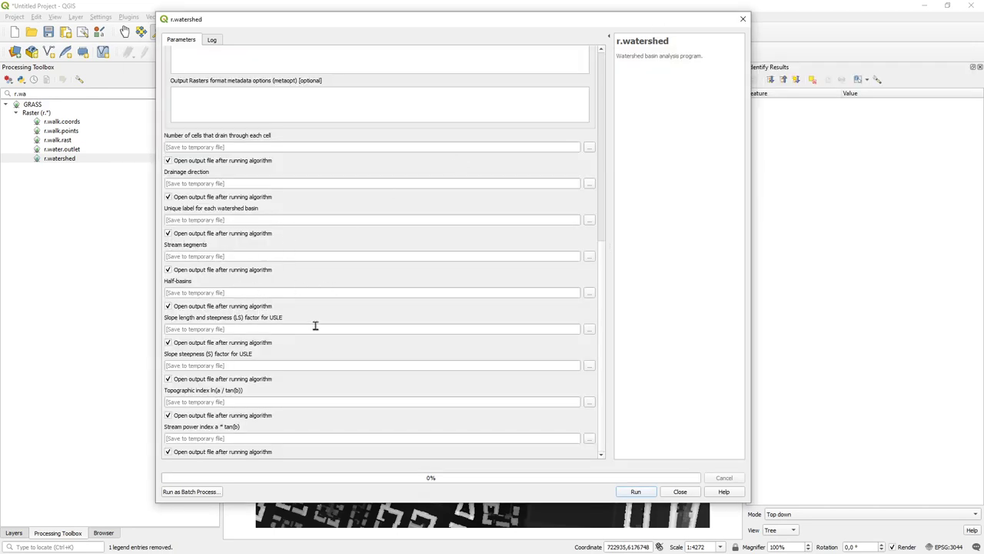
# Step: Run r.watershed on the Urban surfice elevation layer with all outputs as temporary files, close the dialog and show the layer list
pyautogui.click(640, 493)
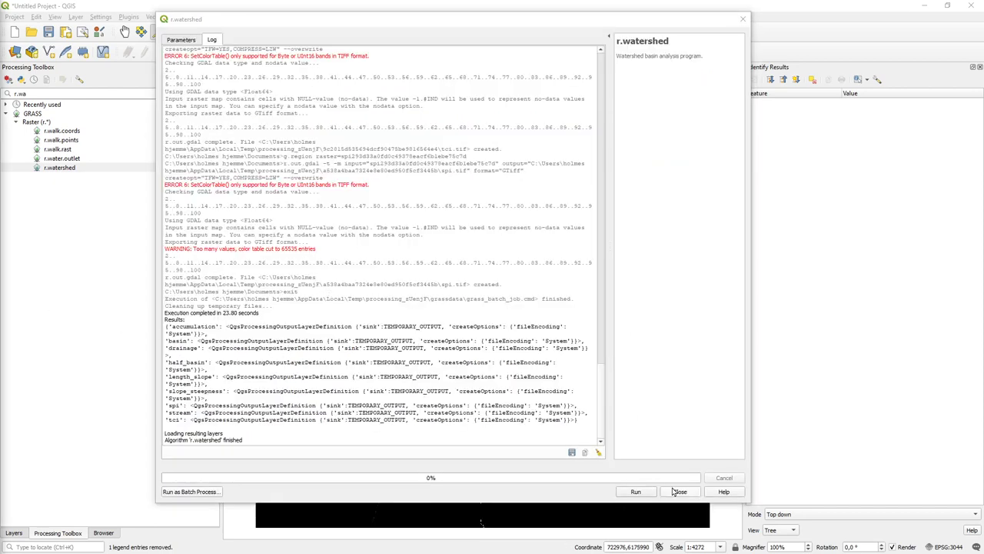
pyautogui.click(680, 491)
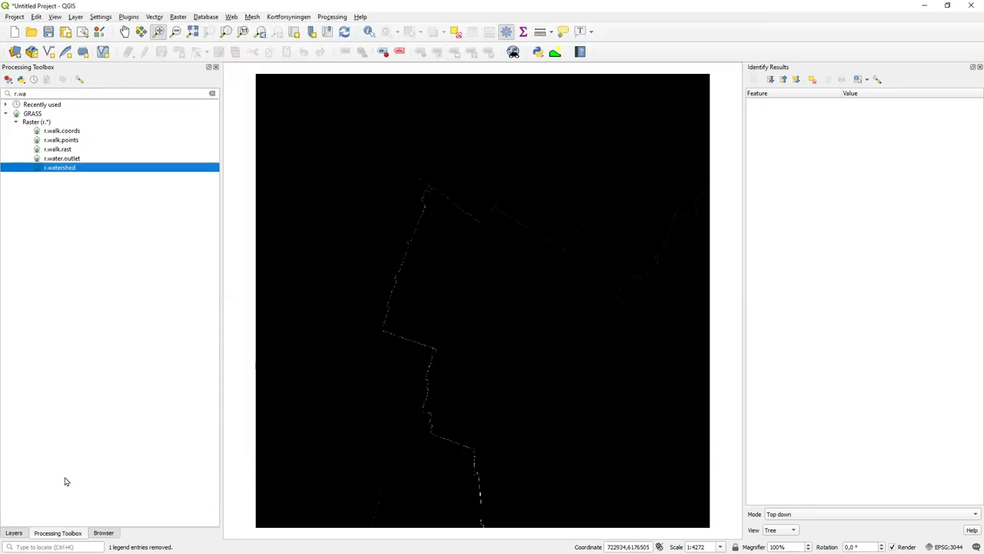
pyautogui.click(14, 532)
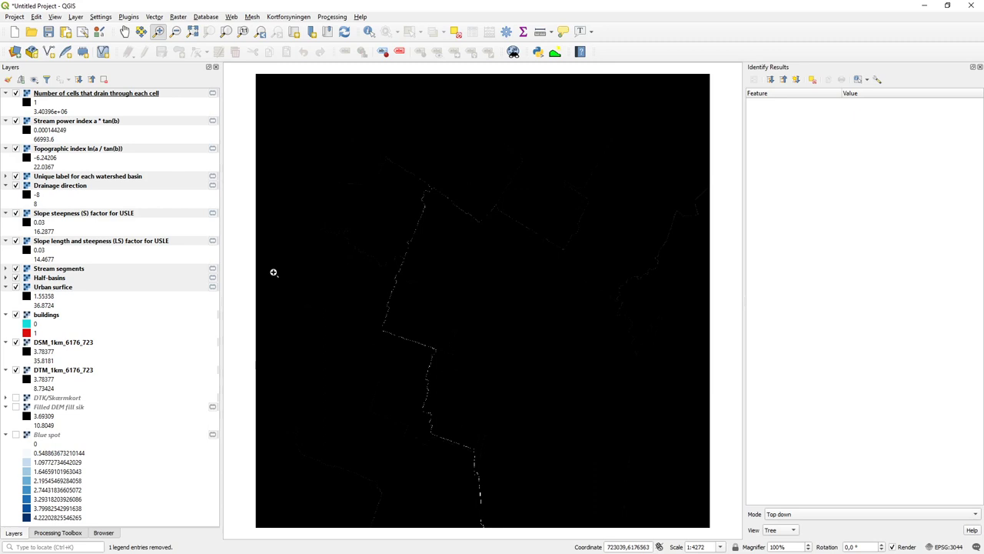
# Step: Hide the Number of cells that drain through each cell, Stream power index and Topographic index layers, inspecting the topographic index up close
pyautogui.click(26, 98)
pyautogui.press('space')
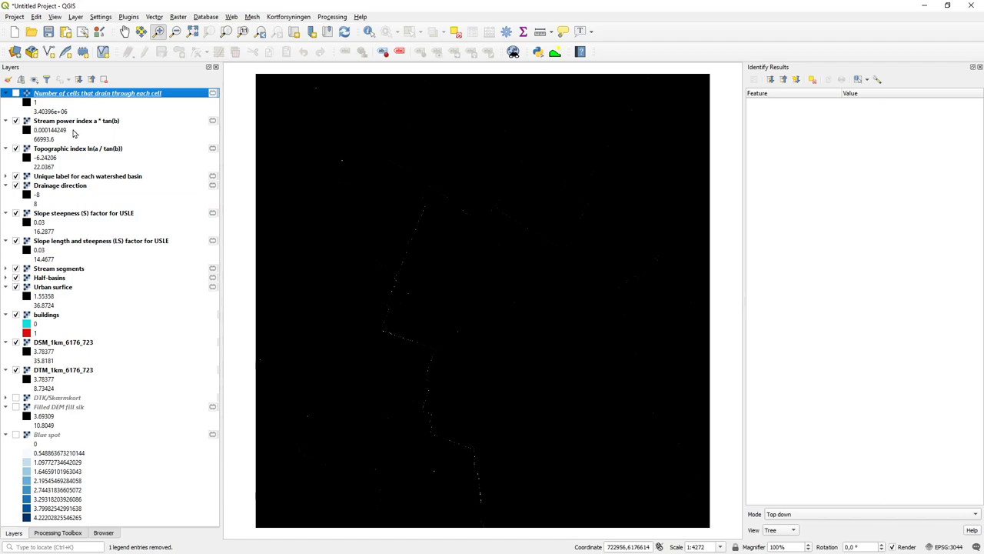
pyautogui.click(16, 121)
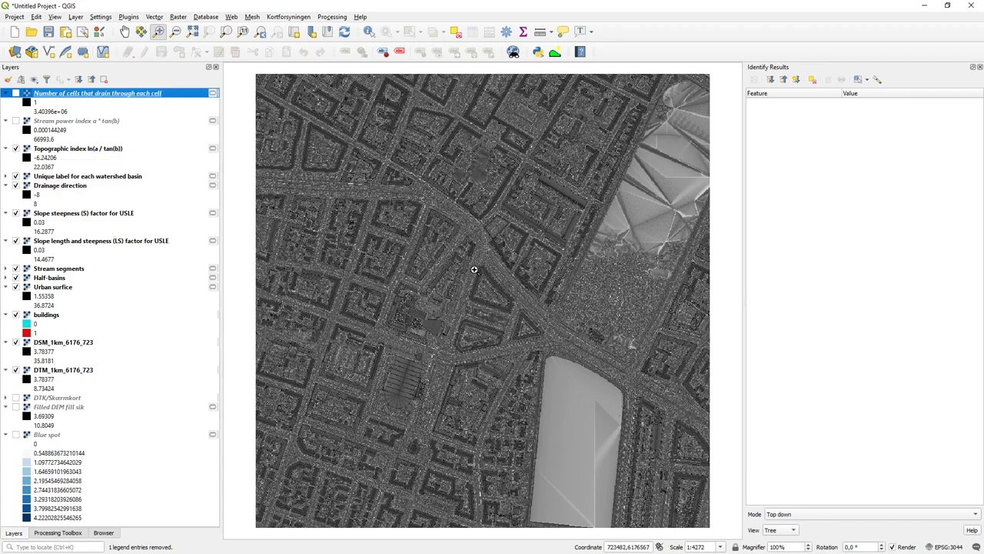
pyautogui.moveTo(471, 263); pyautogui.dragTo(572, 354)
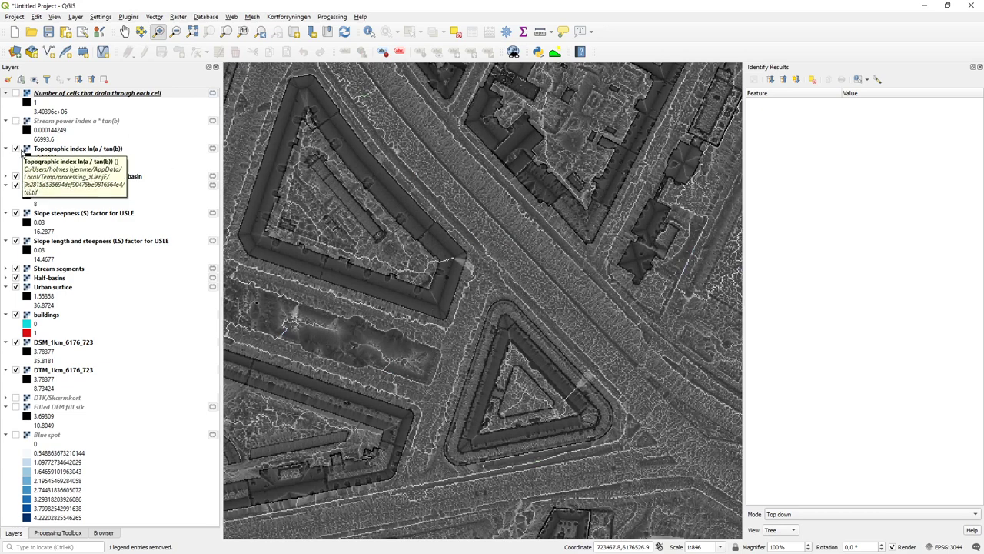
pyautogui.click(16, 151)
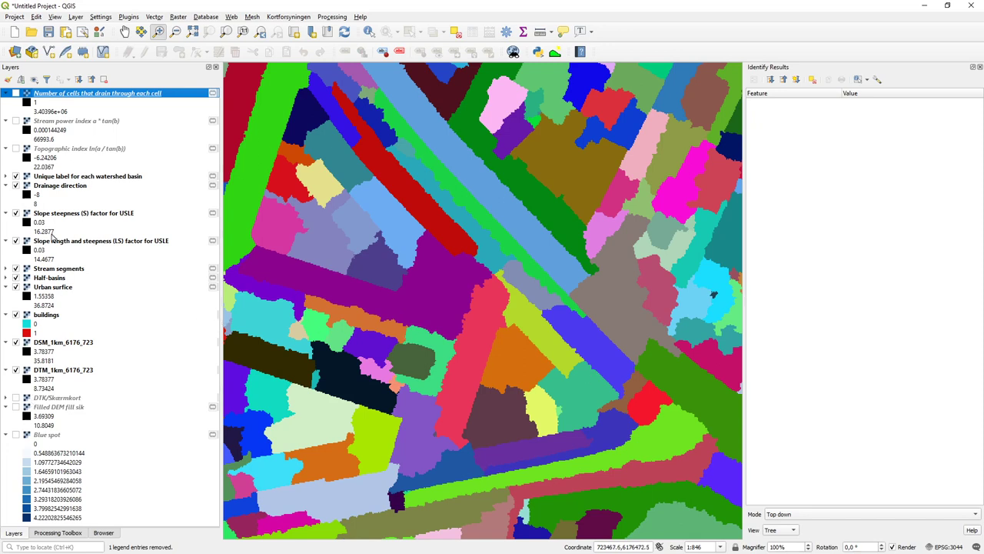
# Step: Hide the Drainage direction, Slope steepness (S) factor and Slope length and steepness (LS) factor layers
pyautogui.click(16, 185)
pyautogui.click(15, 213)
pyautogui.click(15, 240)
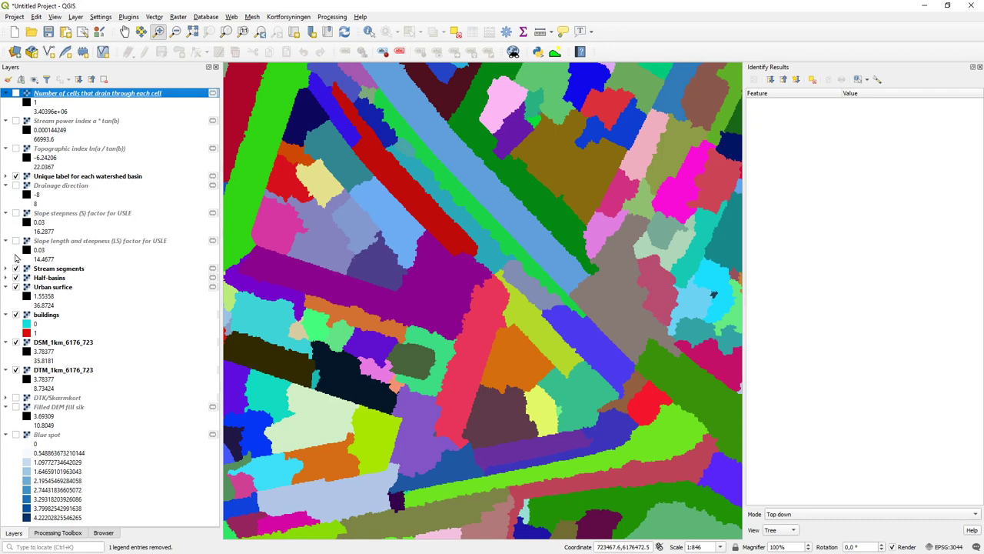
# Step: Hide the Stream segments, Half-basins and Unique label for each watershed basin layers, leaving the Urban surfice layer displayed
pyautogui.click(16, 268)
pyautogui.click(16, 278)
pyautogui.click(16, 286)
pyautogui.click(16, 288)
pyautogui.click(16, 176)
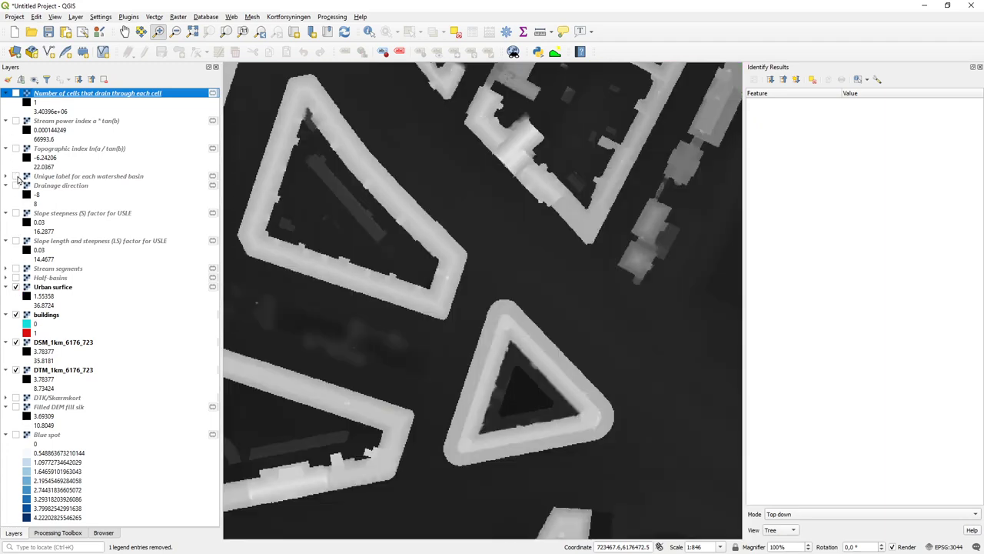
pyautogui.click(16, 177)
pyautogui.click(16, 177)
# Step: Briefly view the Number of cells that drain through each cell layer and its symbology, and display the Stream segments layer instead
pyautogui.doubleClick(19, 94)
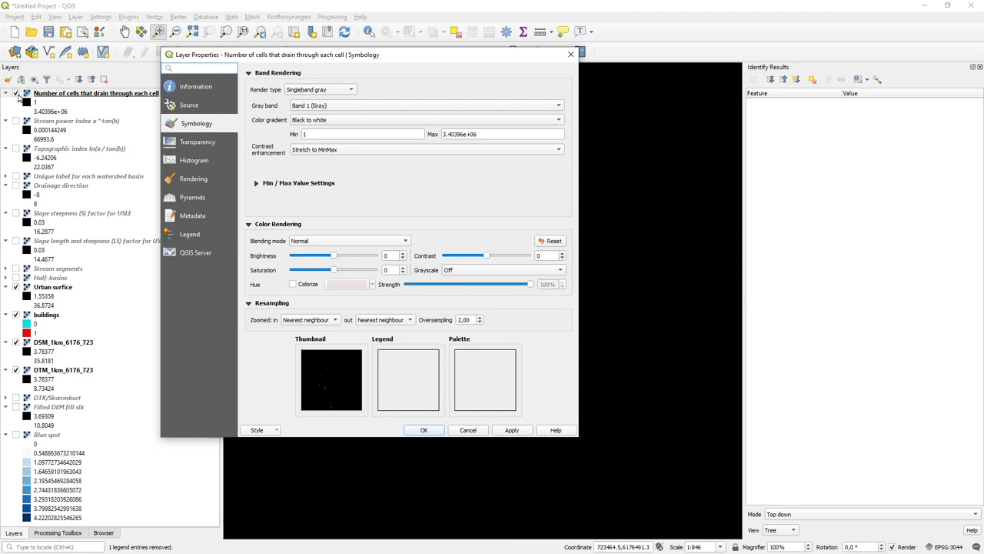
pyautogui.click(570, 54)
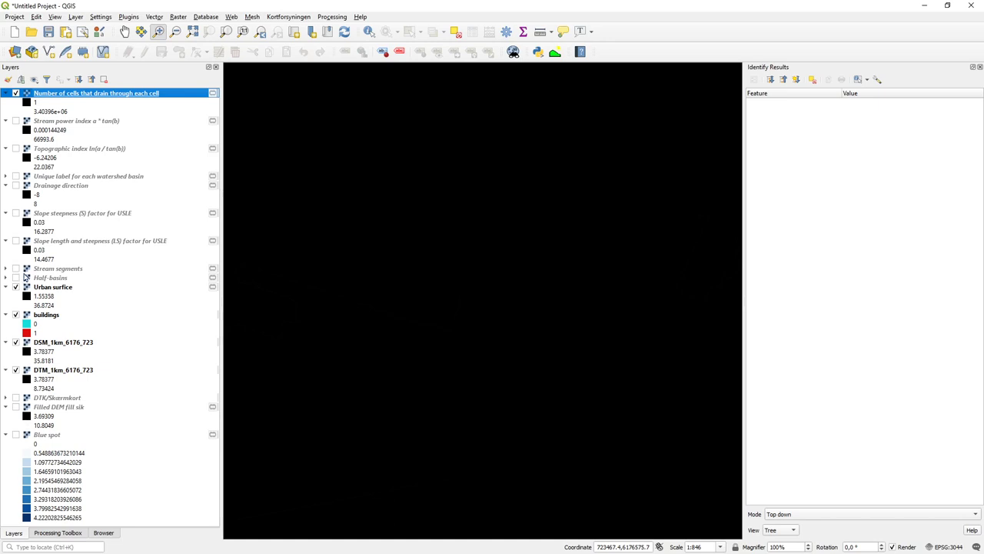
pyautogui.click(17, 268)
pyautogui.click(15, 94)
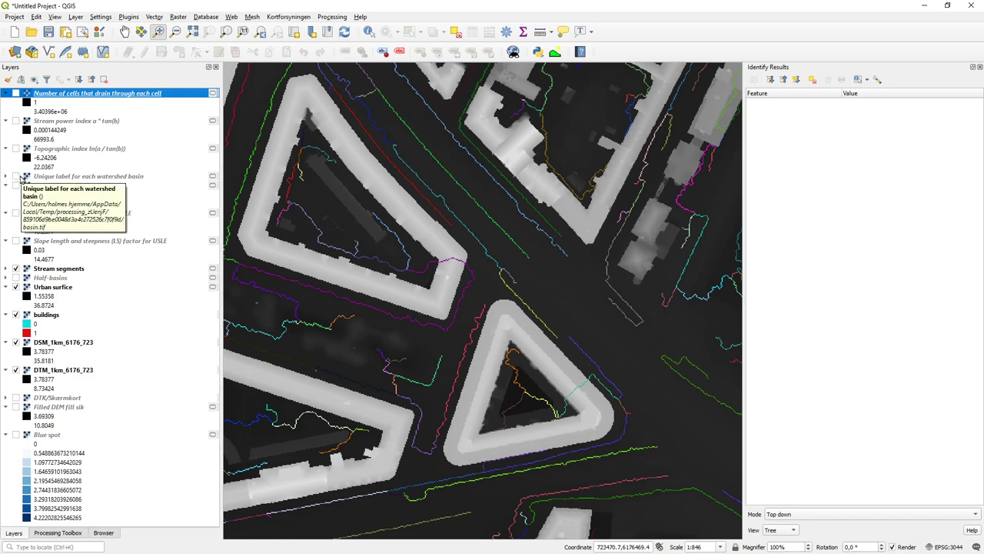
# Step: Show the Unique label for each watershed basin layer and move the Stream segments layer directly above it
pyautogui.click(20, 177)
pyautogui.click(16, 177)
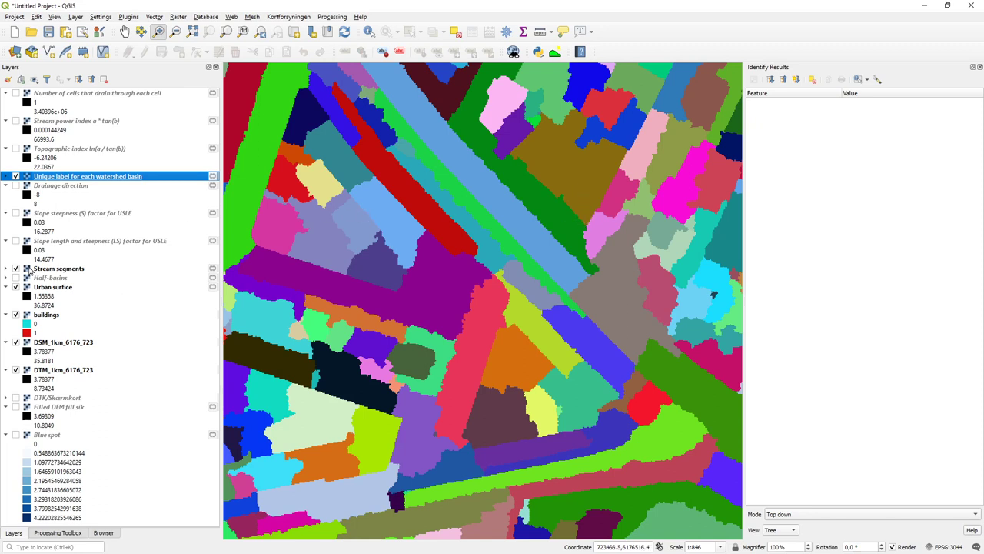
pyautogui.moveTo(54, 271); pyautogui.dragTo(47, 177)
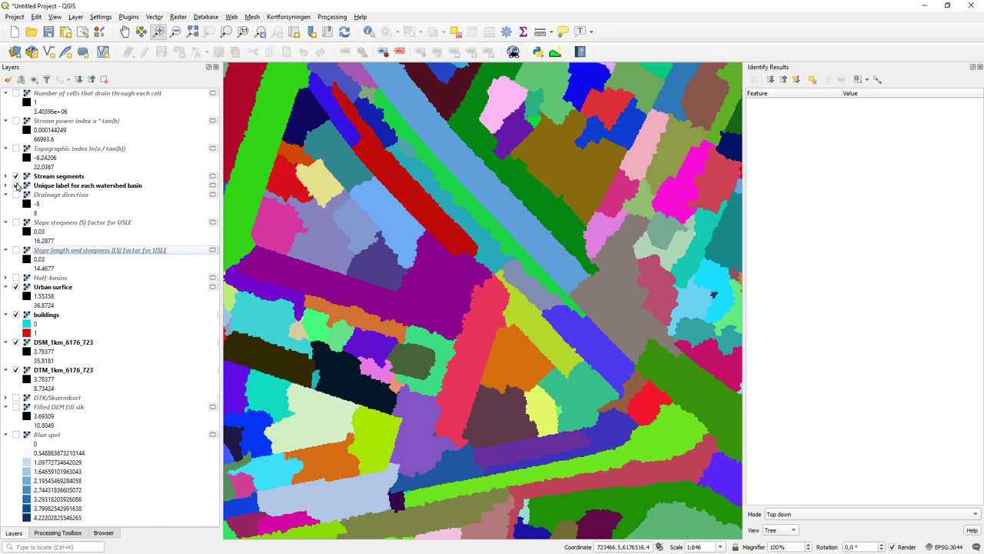
# Step: Compare the watershed basins with the stream segments by switching the basin layer on and off repeatedly, and leave it hidden
pyautogui.click(16, 186)
pyautogui.click(16, 186)
pyautogui.click(16, 185)
pyautogui.click(16, 185)
pyautogui.click(16, 185)
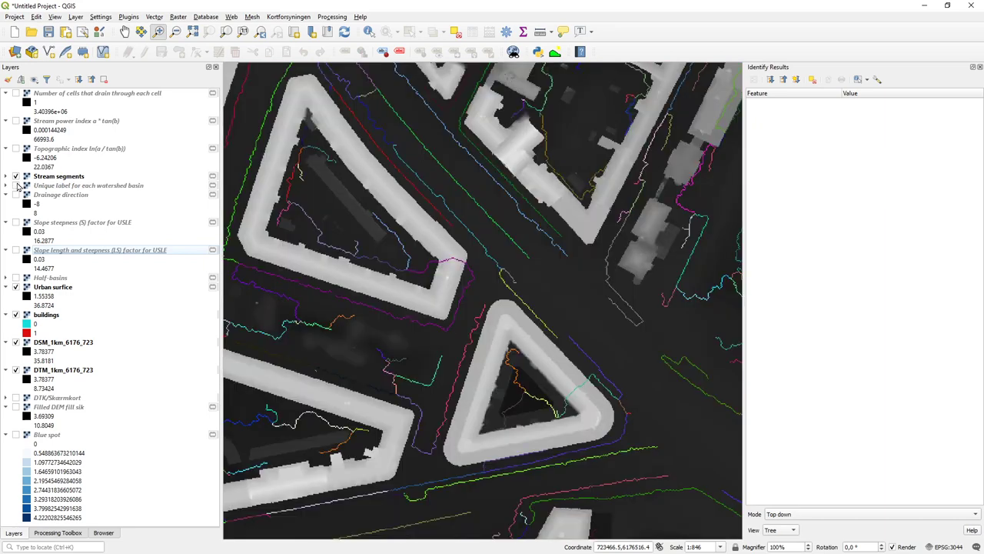
pyautogui.click(16, 185)
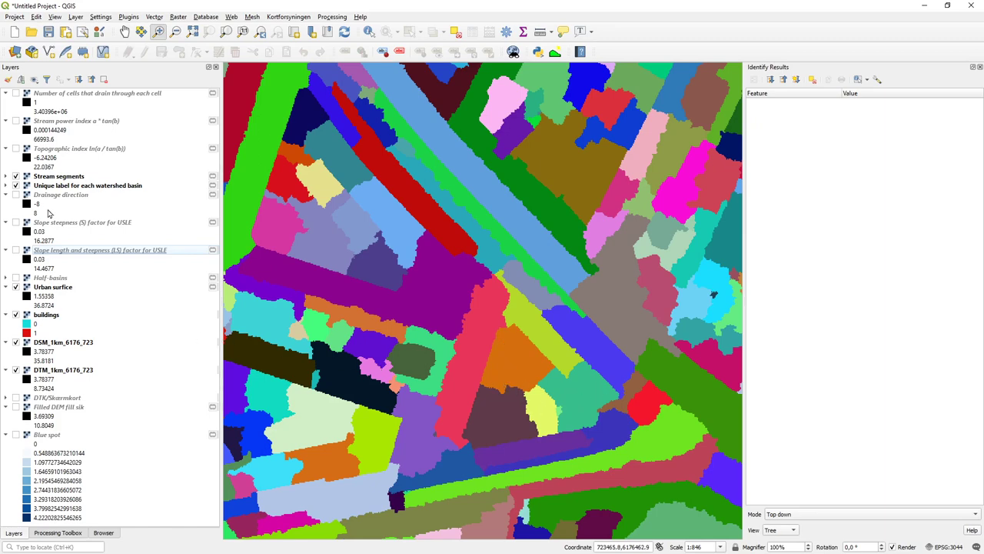
pyautogui.click(16, 185)
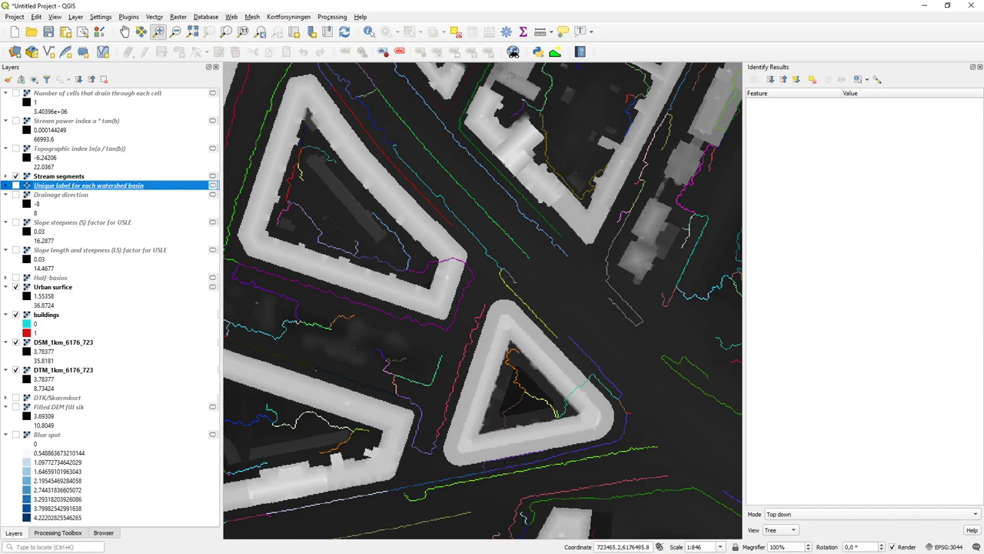
# Step: Show the Number of cells that drain through each cell layer and inspect its bright flow line up close
pyautogui.click(16, 93)
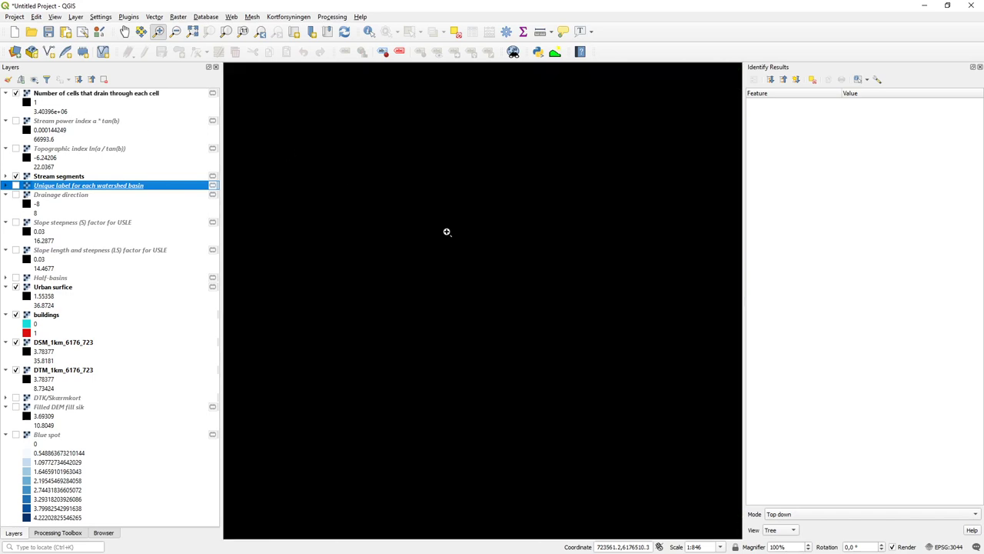
pyautogui.scroll(-2, 446, 231)
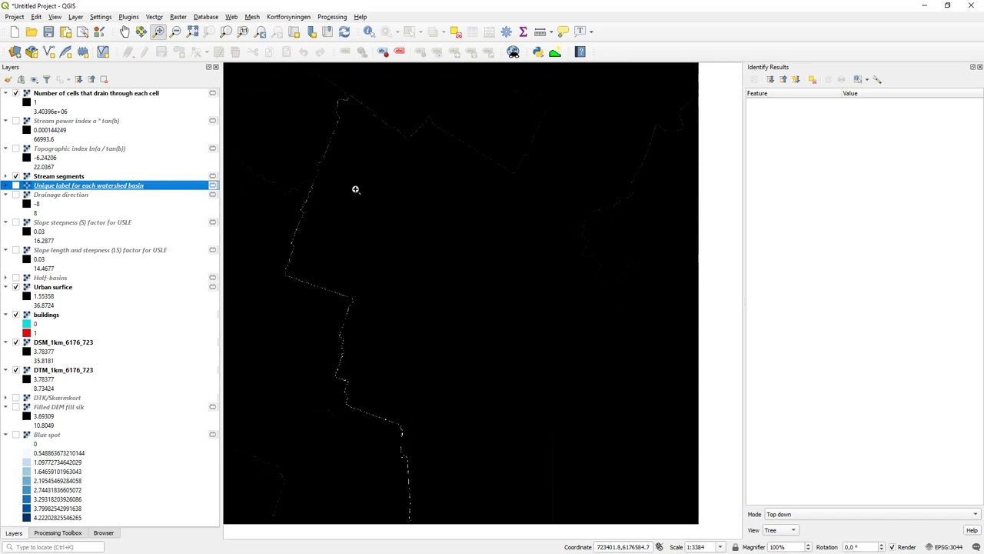
pyautogui.click(368, 32)
pyautogui.click(158, 32)
pyautogui.moveTo(351, 403); pyautogui.dragTo(379, 421)
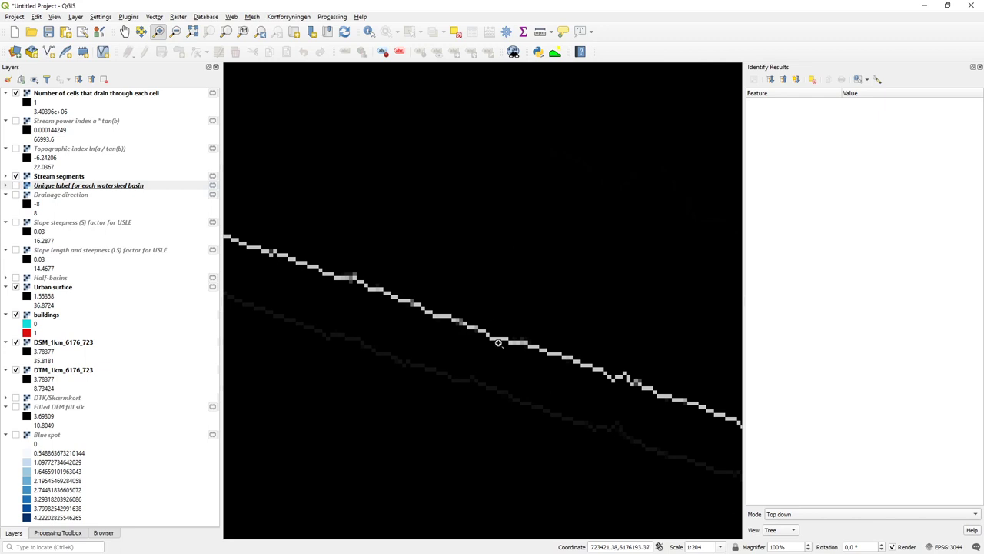
# Step: Identify the value of the Number of cells that drain through each cell layer on the bright flow line
pyautogui.click(367, 32)
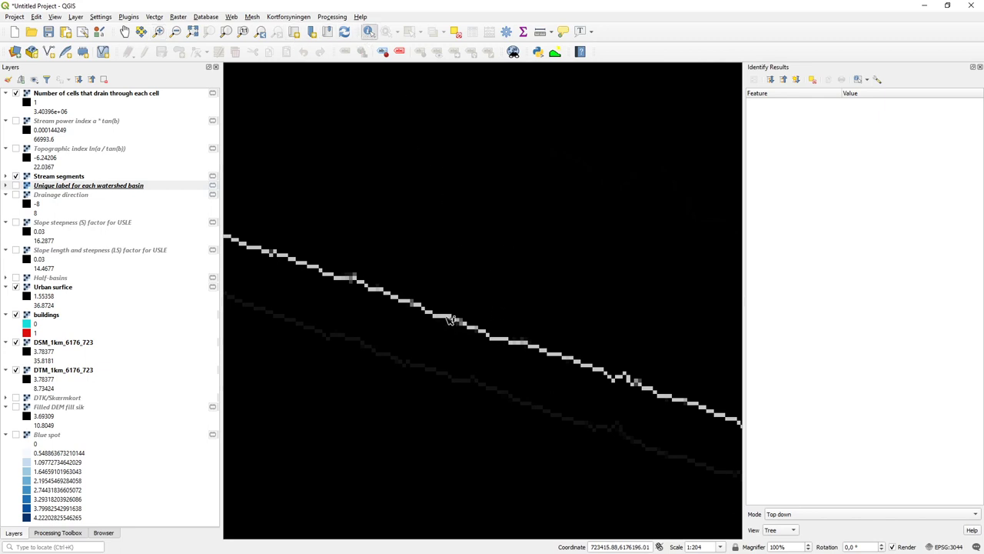
pyautogui.scroll(1, 450, 317)
pyautogui.click(167, 95)
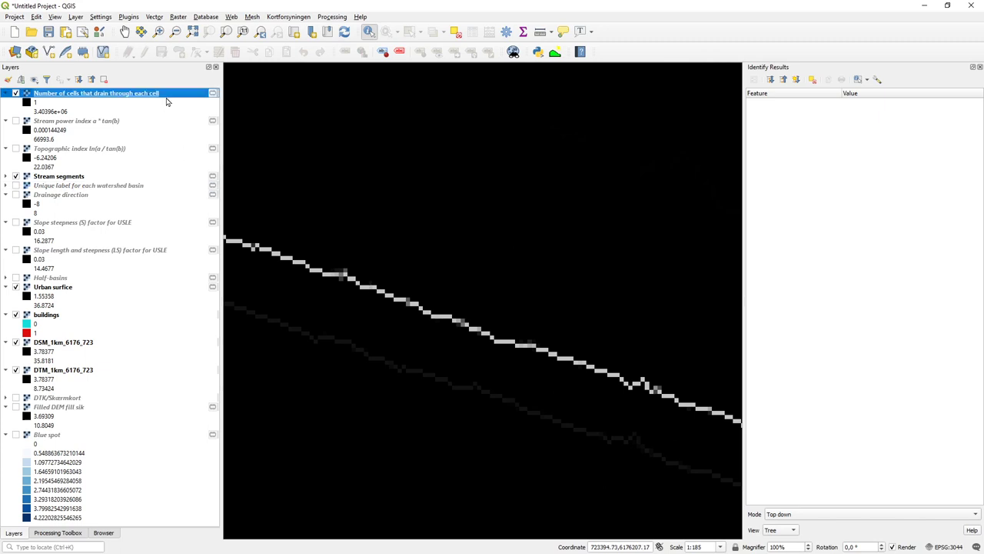
pyautogui.click(442, 320)
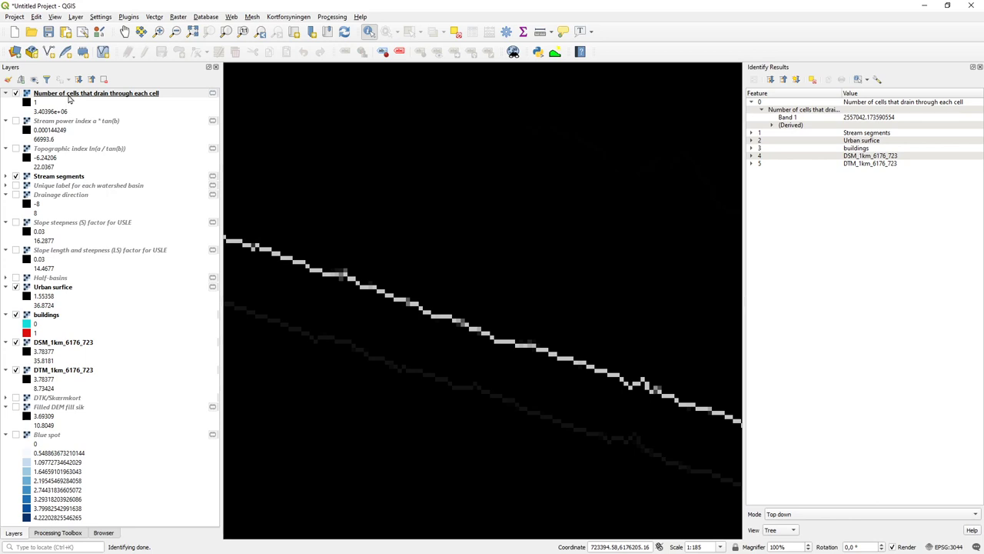
# Step: Hide the Number of cells that drain through each cell layer and inspect the stream segments around the courtyard building blocks
pyautogui.click(21, 95)
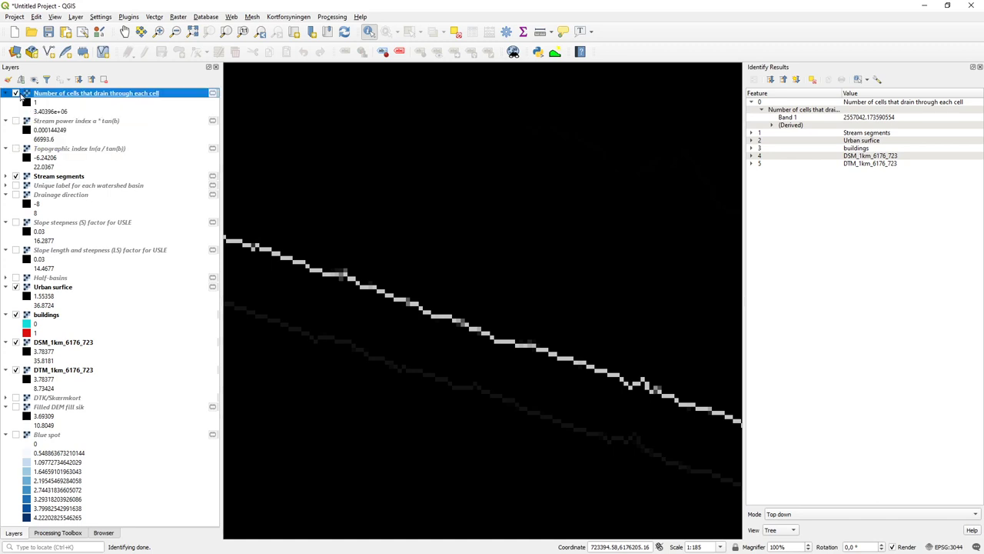
pyautogui.click(15, 93)
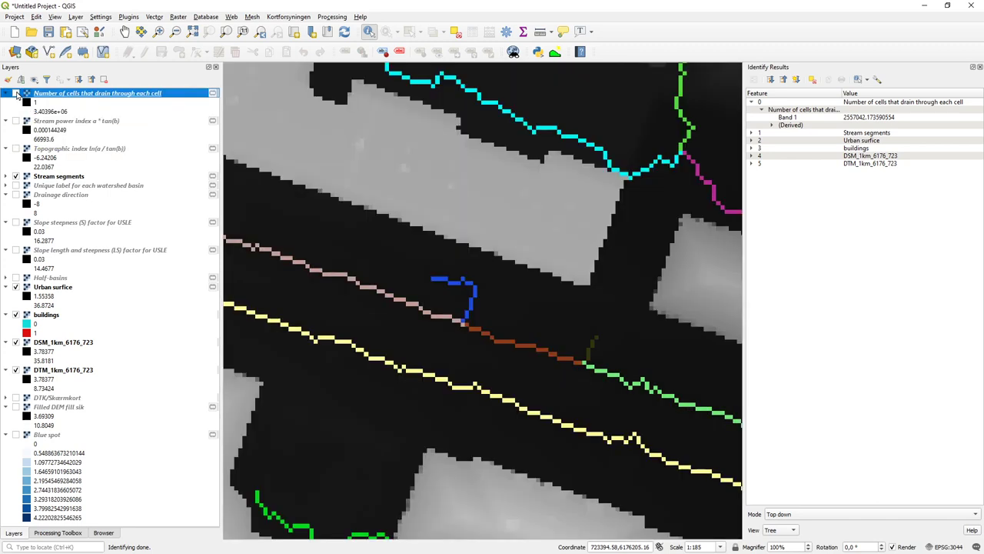
pyautogui.scroll(-4, 349, 223)
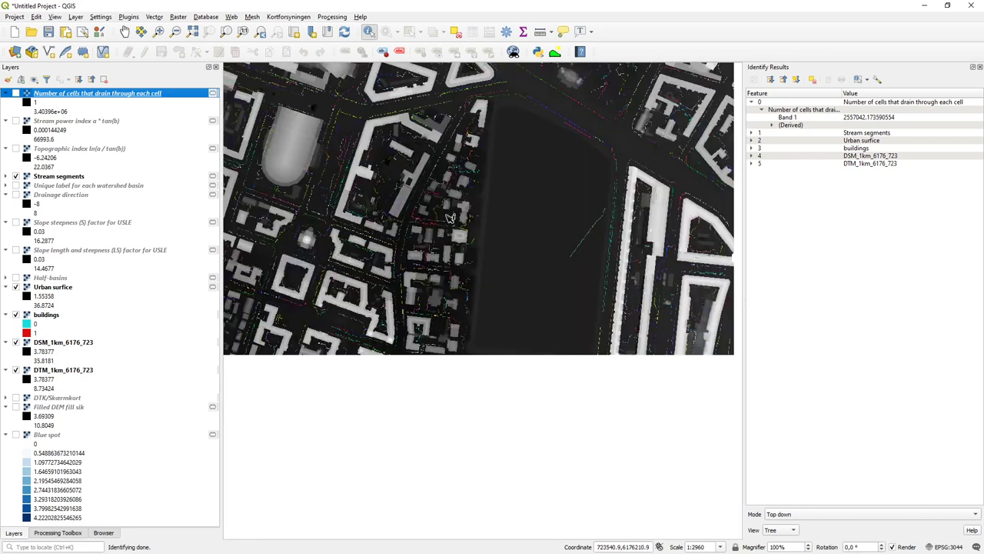
pyautogui.click(124, 32)
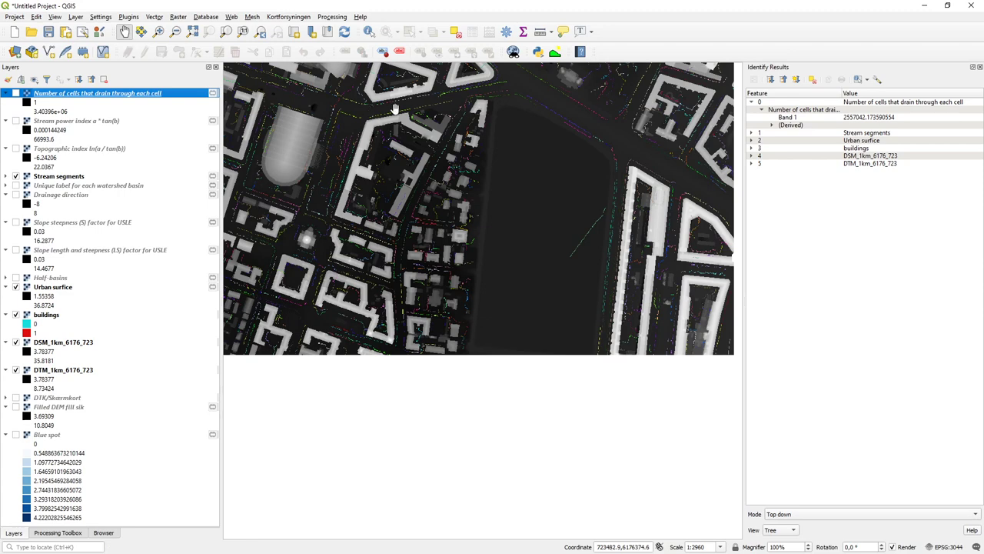
pyautogui.moveTo(434, 106); pyautogui.dragTo(293, 302)
pyautogui.moveTo(332, 173); pyautogui.dragTo(378, 281)
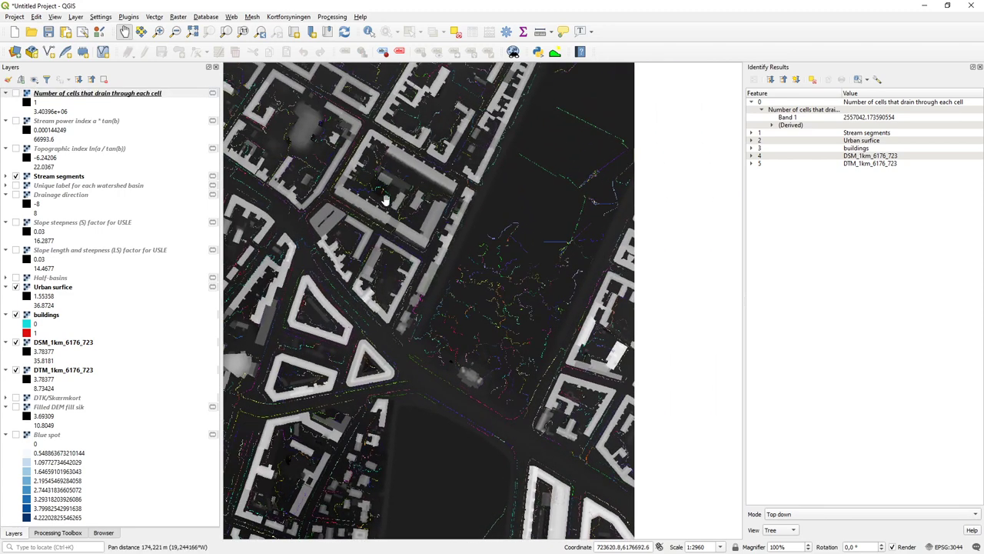
pyautogui.click(158, 32)
pyautogui.moveTo(314, 135); pyautogui.dragTo(404, 262)
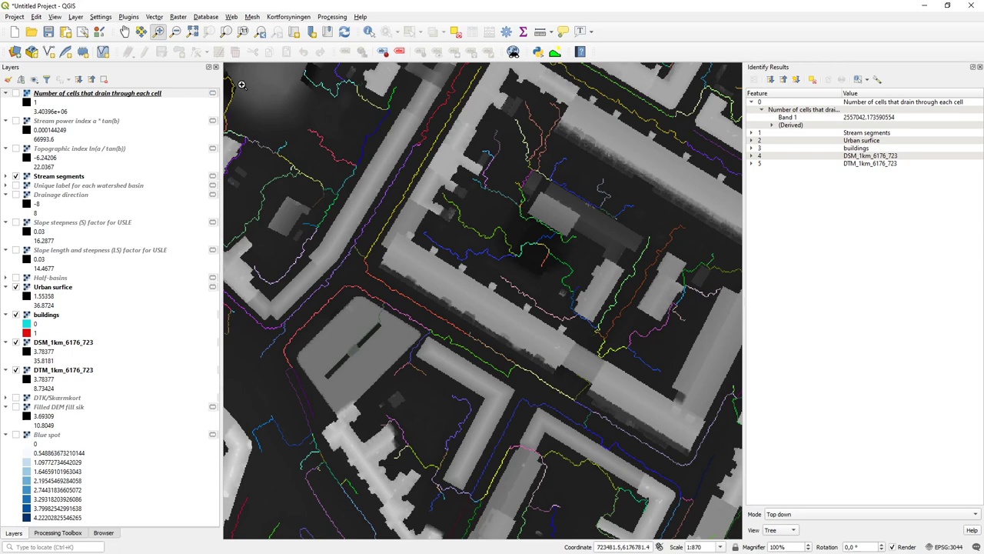
pyautogui.click(124, 31)
pyautogui.moveTo(385, 290); pyautogui.dragTo(319, 180)
pyautogui.moveTo(430, 393); pyautogui.dragTo(425, 260)
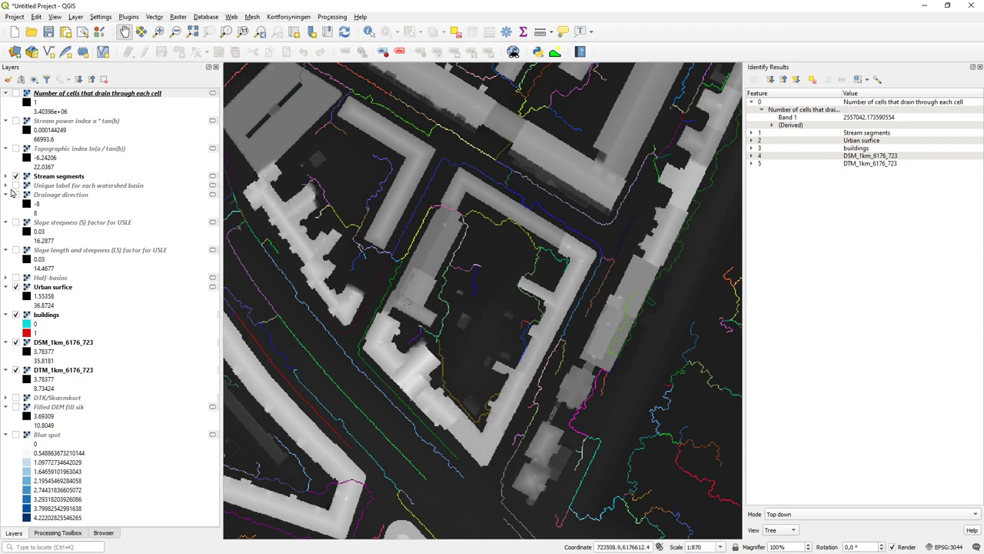
# Step: Compare the stream segments with the watershed basin and Drainage direction layers one after the other, leaving both layers hidden
pyautogui.click(21, 197)
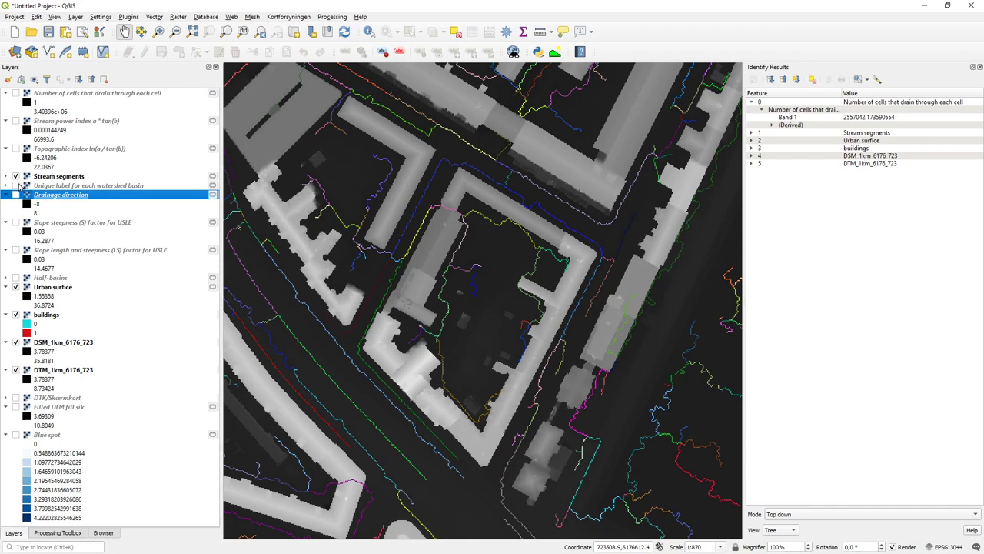
pyautogui.click(17, 185)
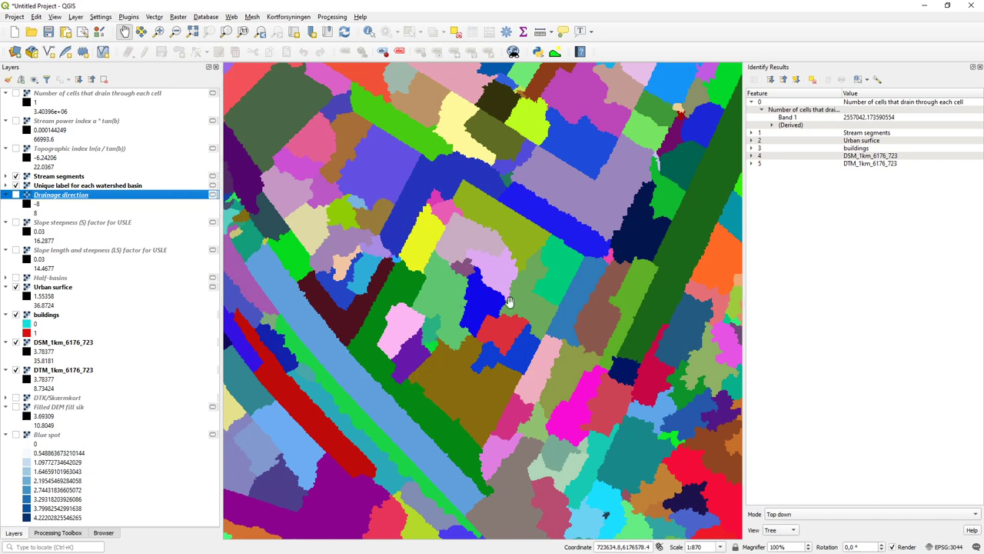
pyautogui.click(22, 187)
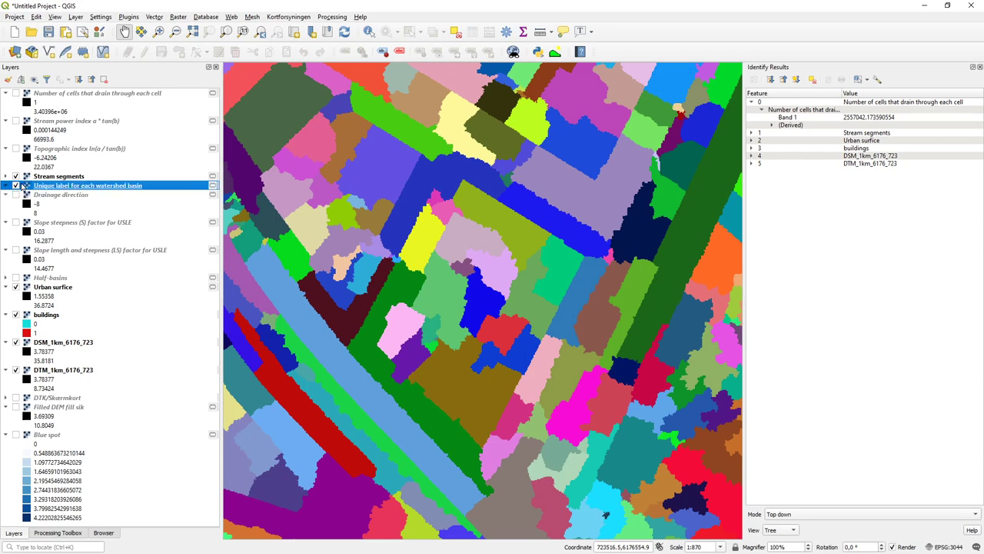
pyautogui.click(16, 185)
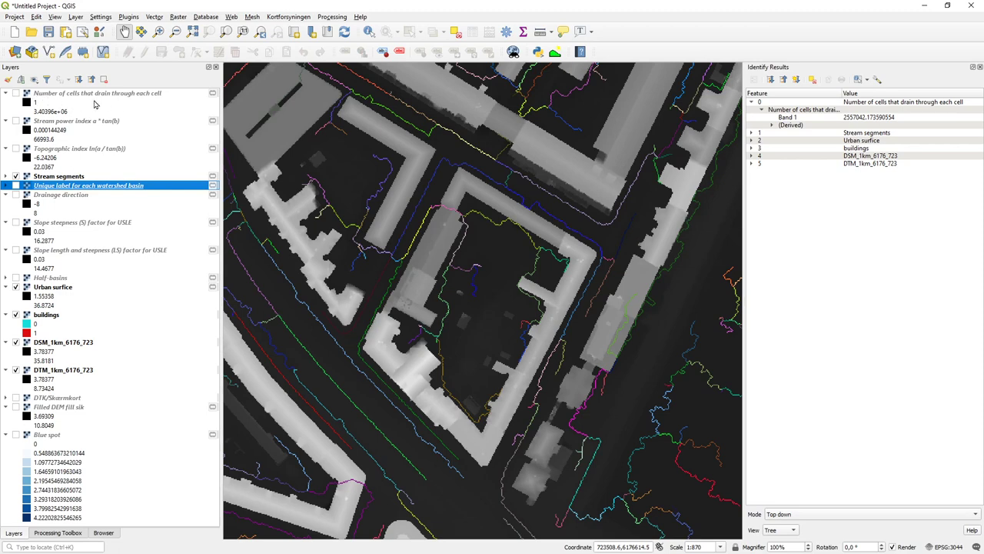
pyautogui.click(16, 195)
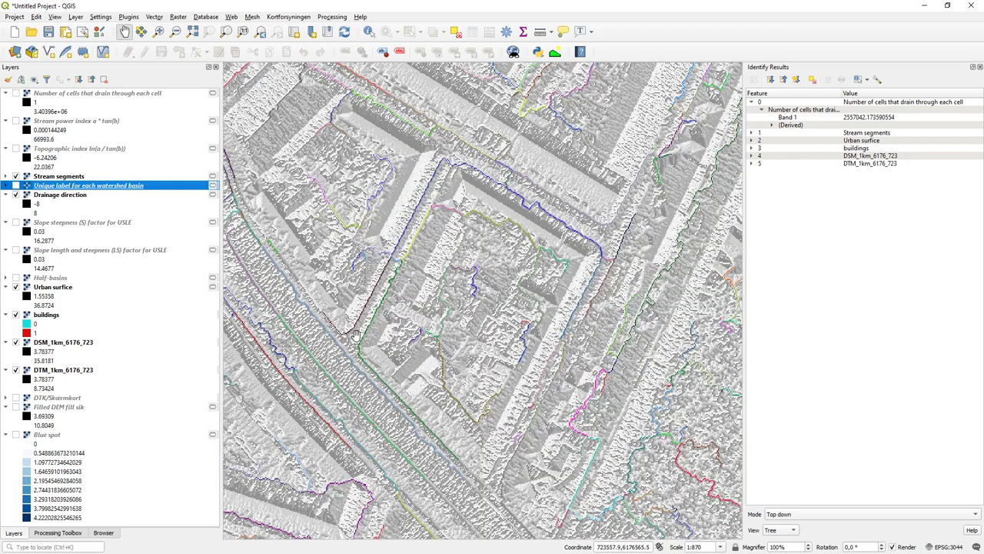
pyautogui.click(15, 195)
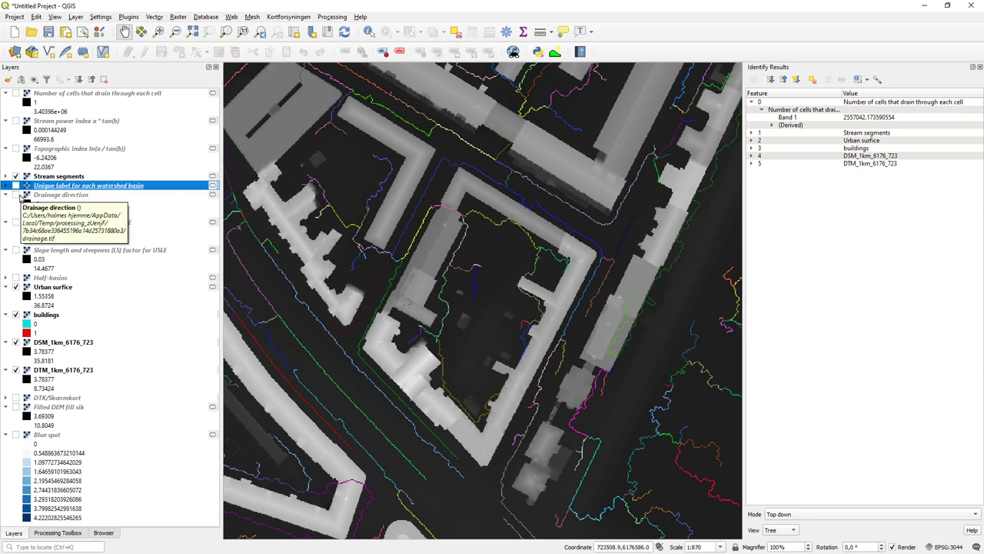
# Step: Hide the buildings, Urban surfice, DSM and DTM layers and show the DTK/Skærmkort background map
pyautogui.click(16, 315)
pyautogui.click(16, 286)
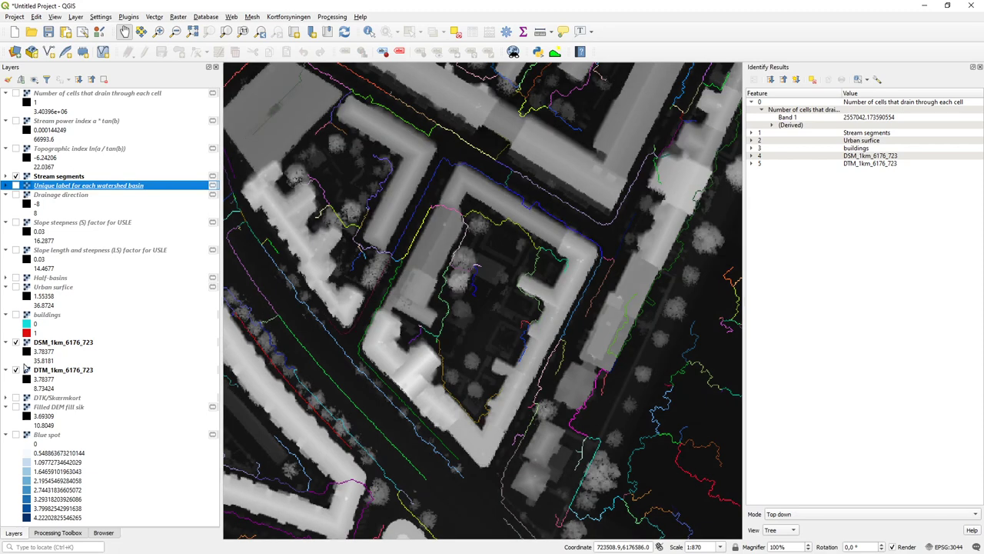
pyautogui.click(16, 397)
pyautogui.click(16, 370)
pyautogui.click(16, 343)
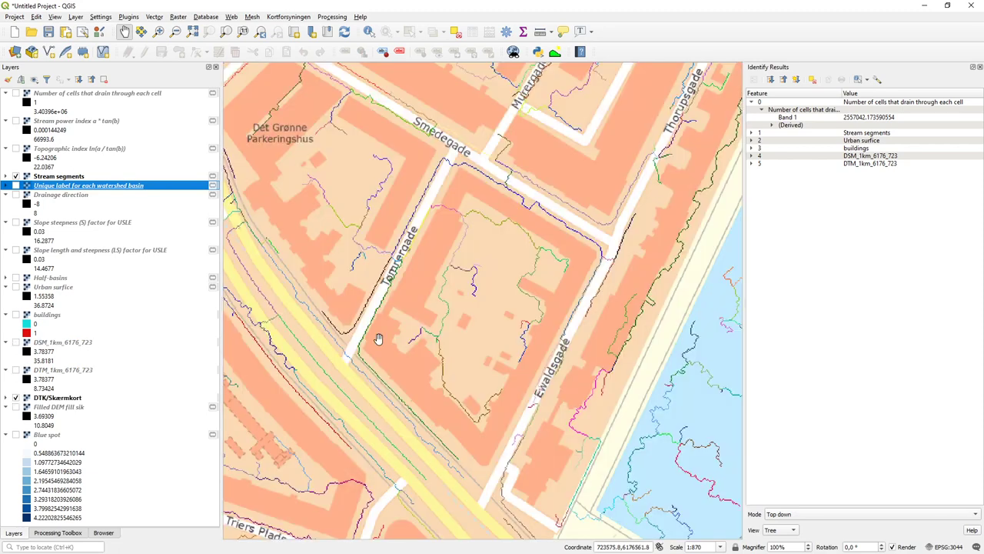
# Step: Examine the classes of the Stream segments layer and look for a tool that converts the raster to vector
pyautogui.click(6, 176)
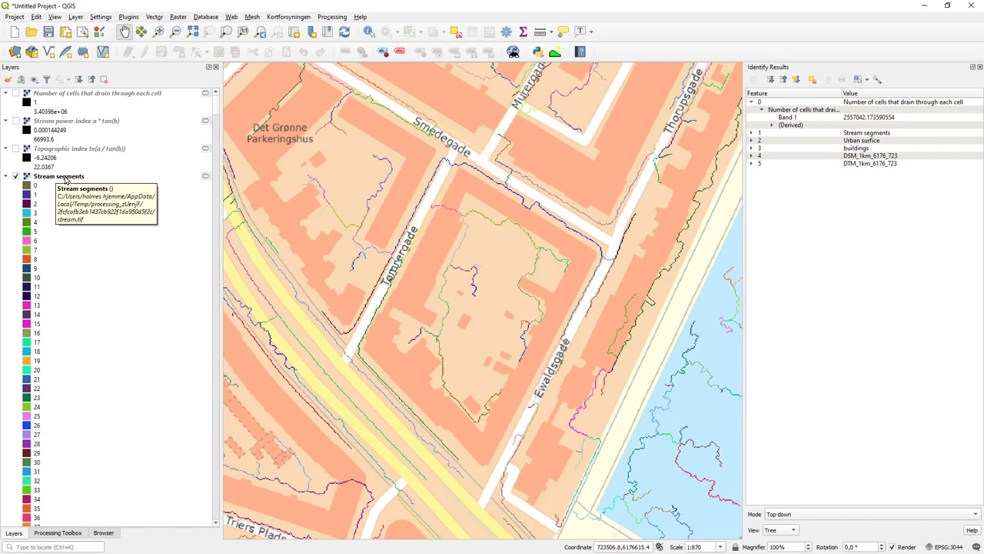
pyautogui.click(66, 177)
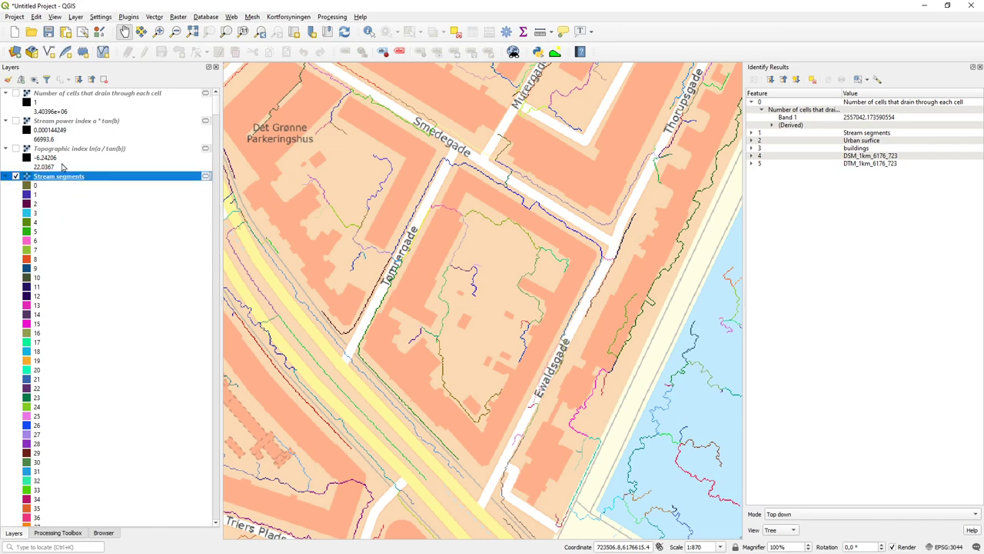
pyautogui.click(156, 16)
pyautogui.moveTo(178, 17)
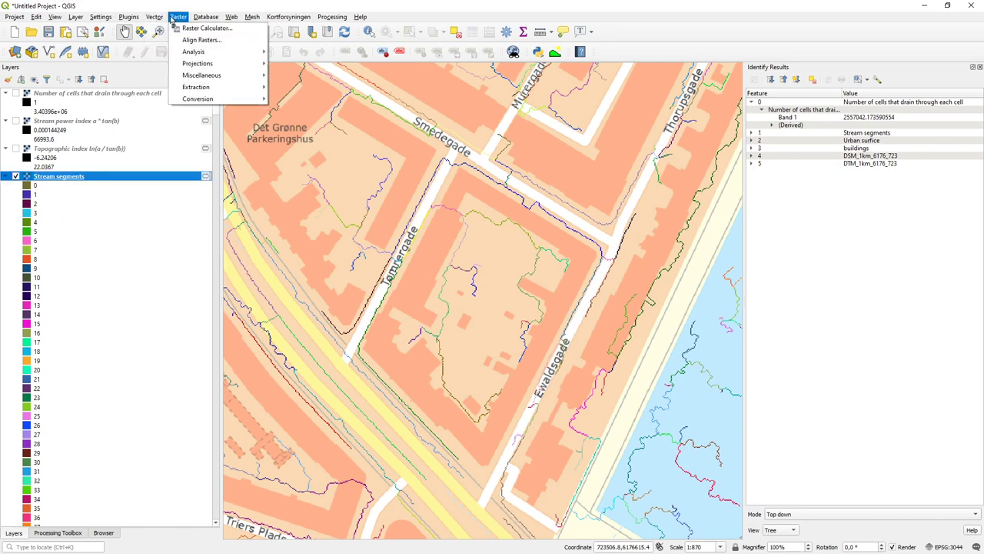
pyautogui.moveTo(197, 87)
pyautogui.moveTo(209, 103)
pyautogui.click(68, 534)
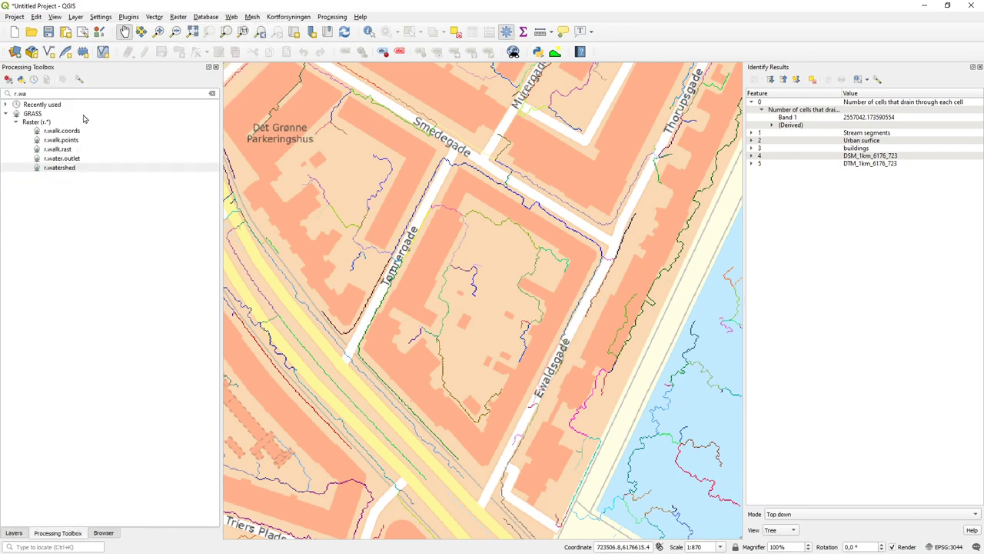
pyautogui.click(18, 93)
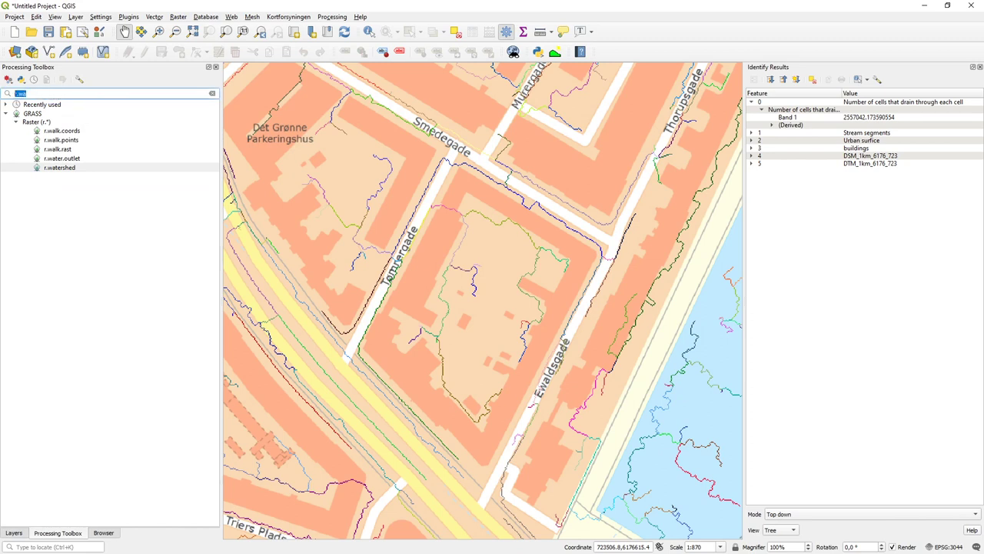
pyautogui.hotkey('ctrl', '1')
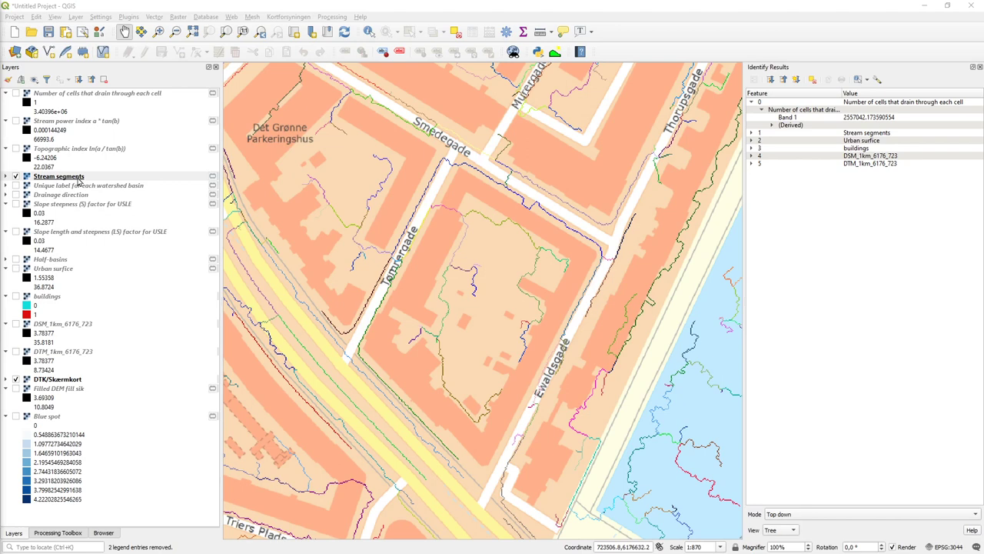
# Step: Switch to the browser and read how the r.watershed manual describes thinning and vectorizing the stream segments output, returning to QGIS
pyautogui.hotkey('alt', 'Tab')
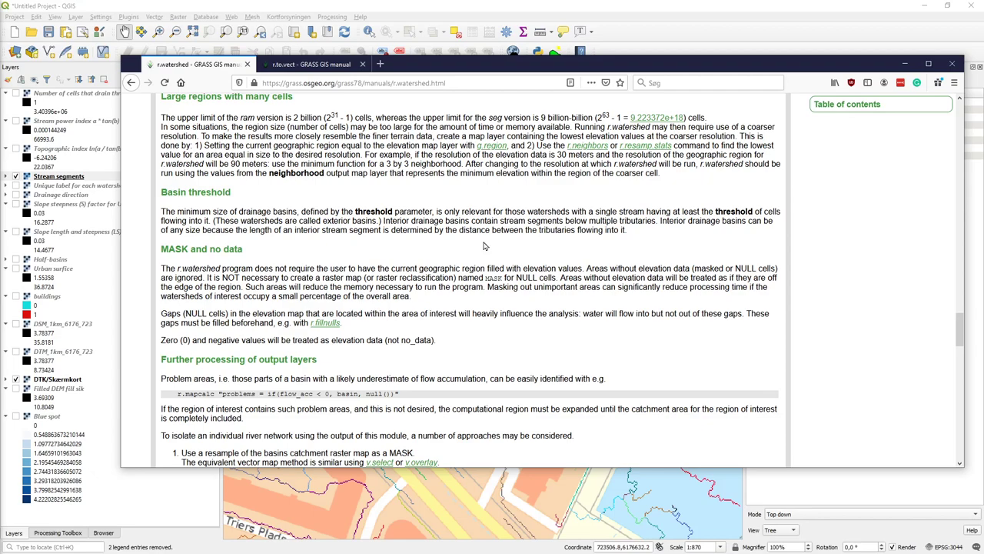
pyautogui.scroll(5, 484, 246)
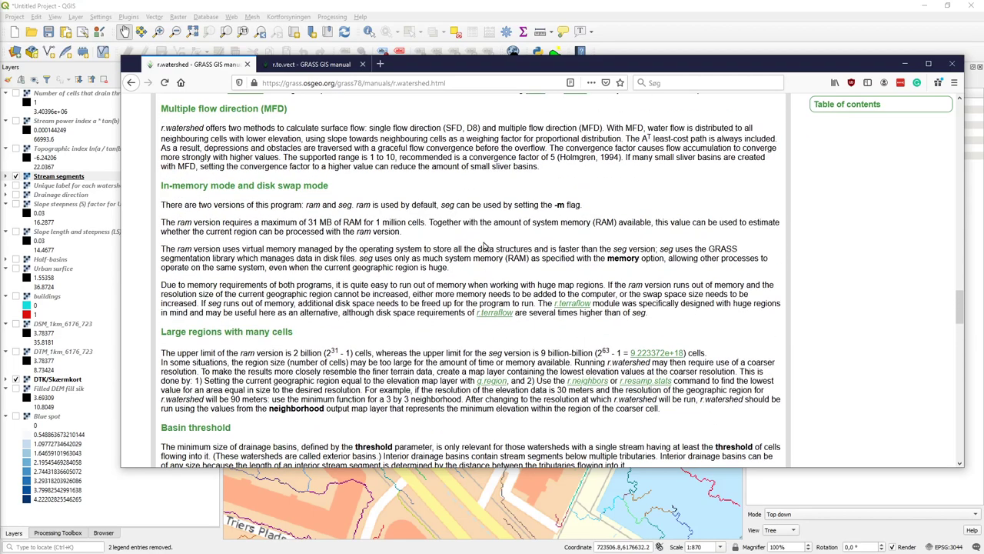
pyautogui.scroll(-15, 484, 246)
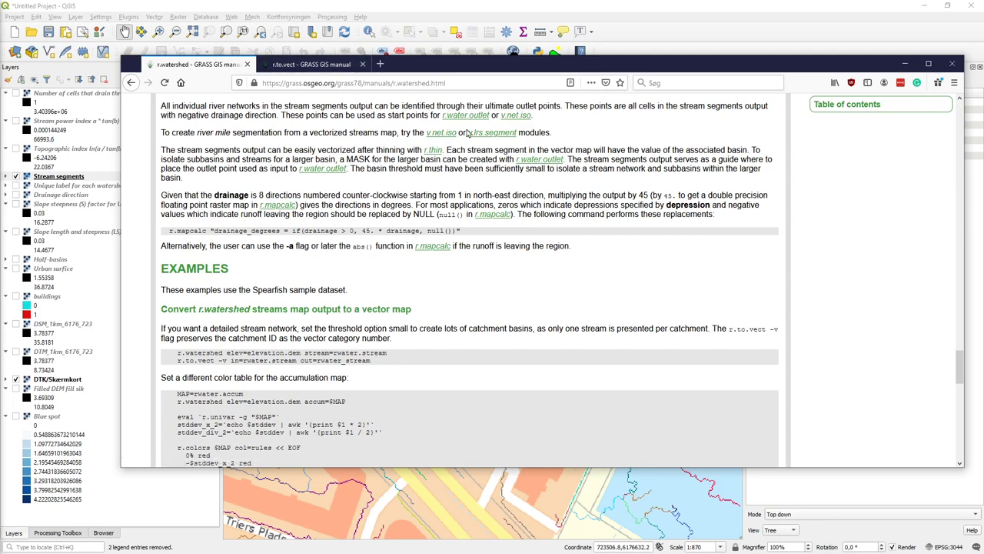
pyautogui.click(405, 6)
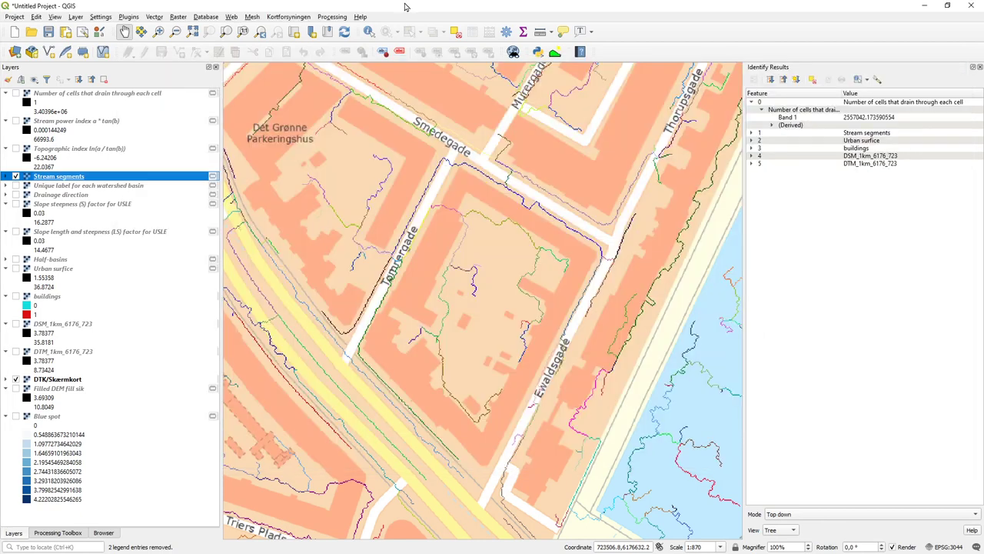
# Step: Run r.thin on the Stream segments raster with a maximum of 200 iterations, saving to a temporary file
pyautogui.click(57, 532)
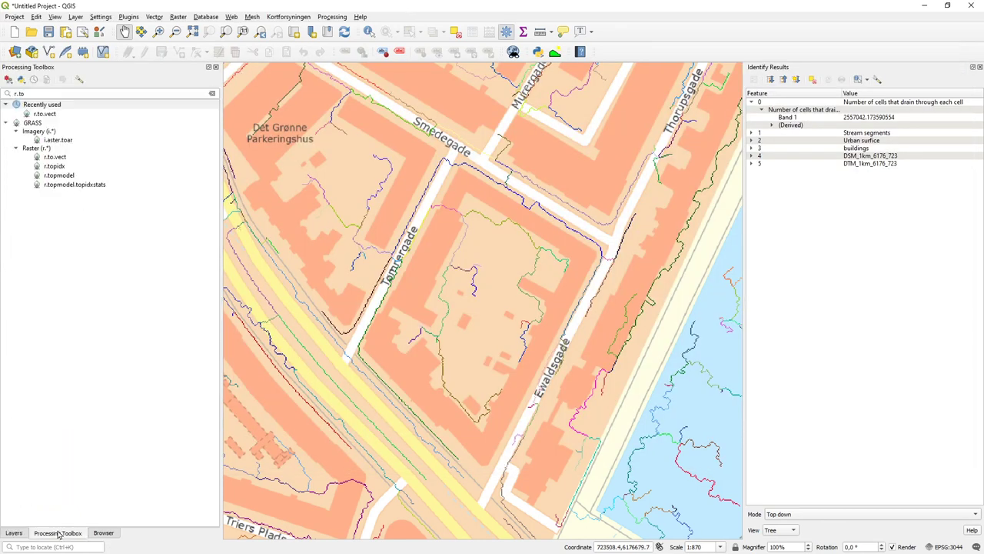
pyautogui.click(53, 92)
pyautogui.press('BackSpace')
pyautogui.press('BackSpace')
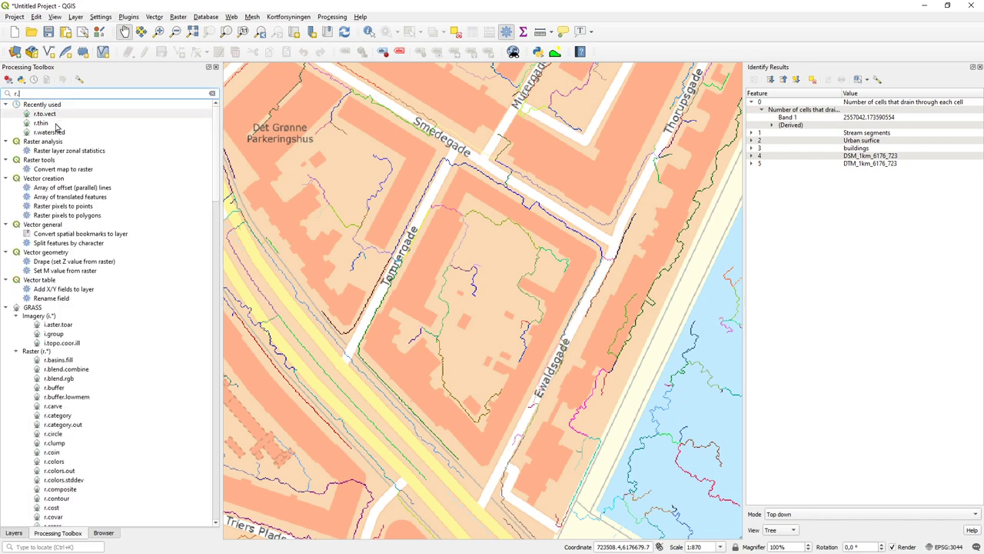
pyautogui.click(43, 123)
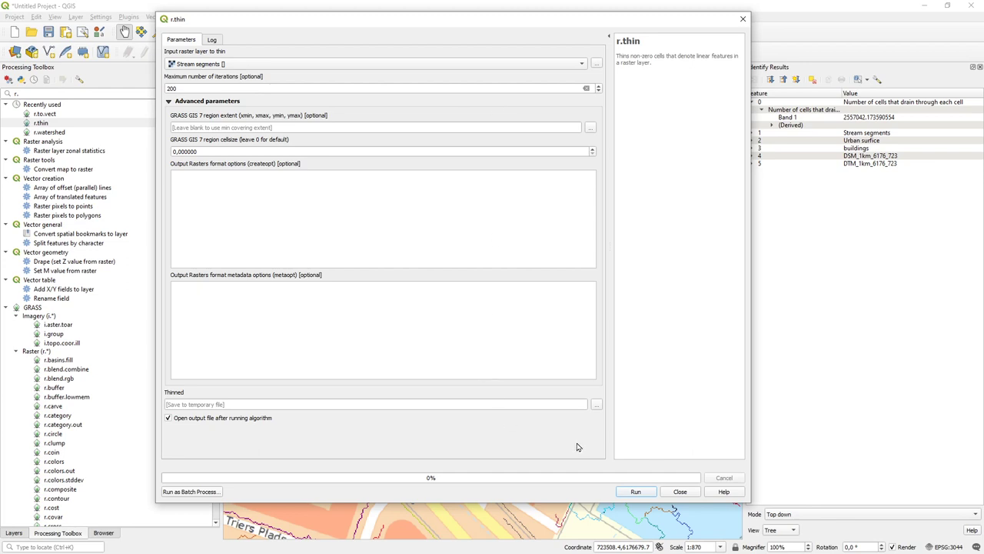
pyautogui.click(636, 492)
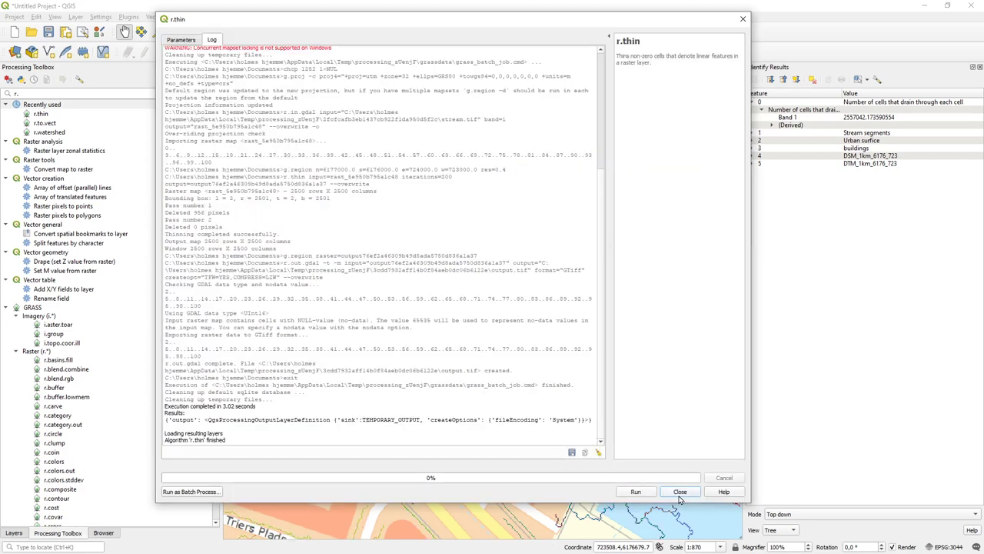
pyautogui.click(680, 495)
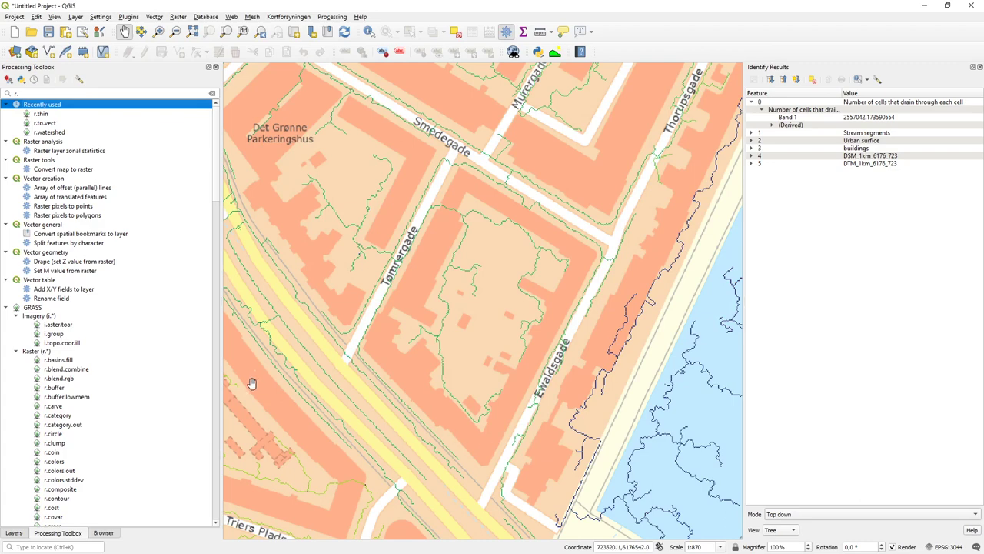
pyautogui.click(14, 533)
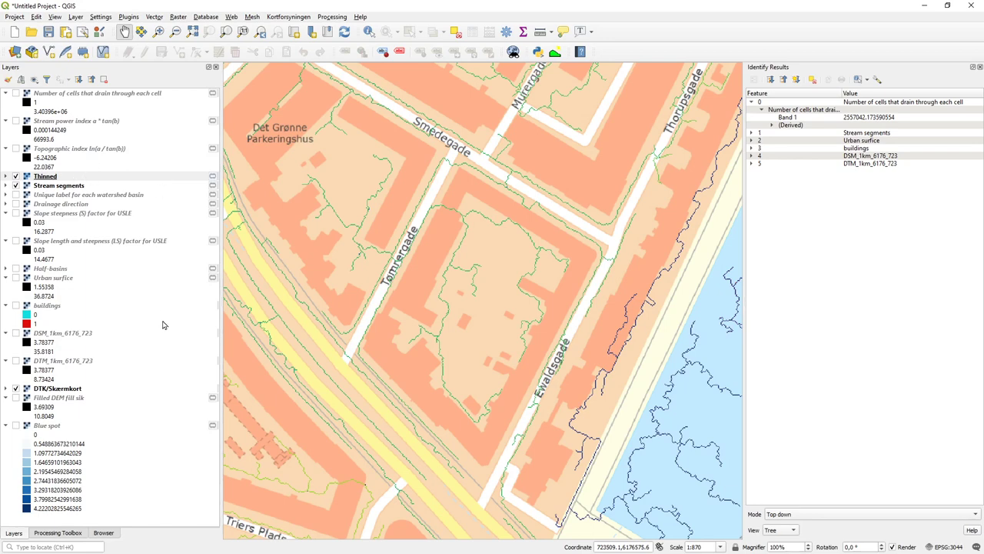
# Step: Convert the Thinned raster to a vector layer with r.to.vect, using line for both the feature type and the v.out.ogr output type
pyautogui.click(62, 536)
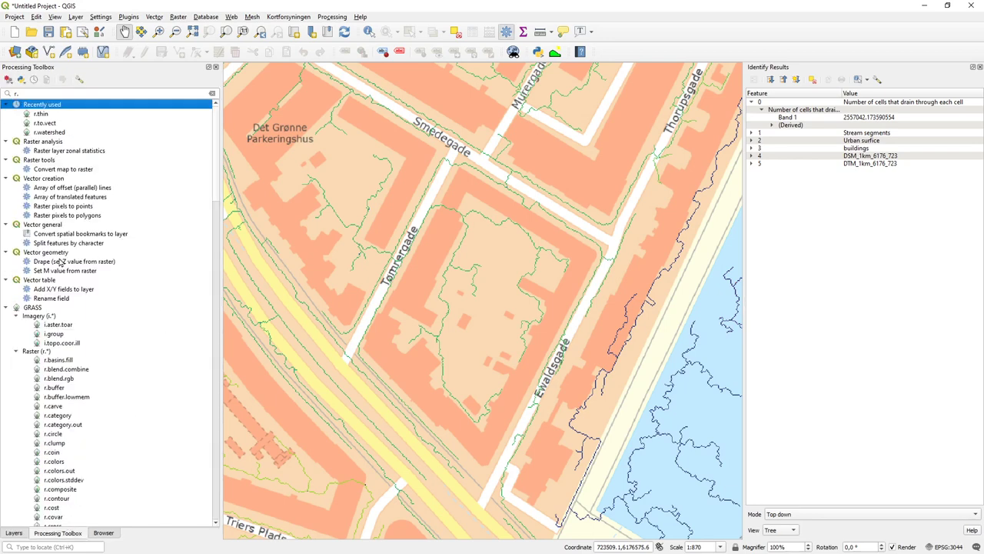
pyautogui.click(42, 92)
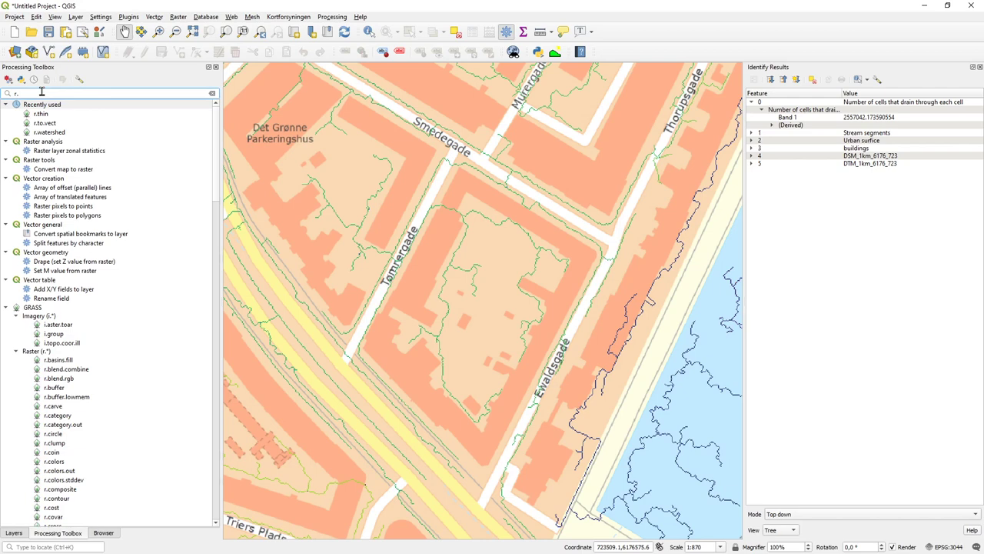
pyautogui.write('to')
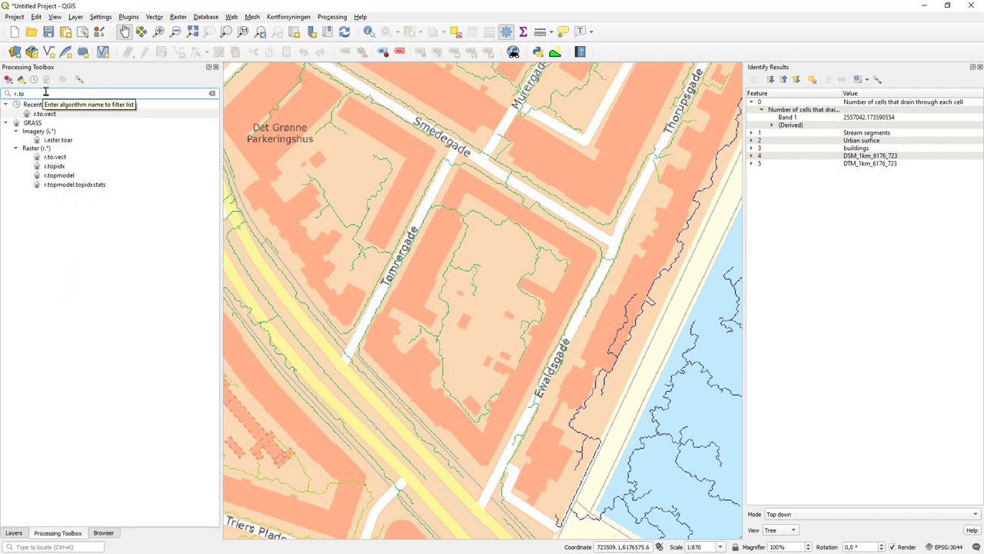
pyautogui.doubleClick(58, 114)
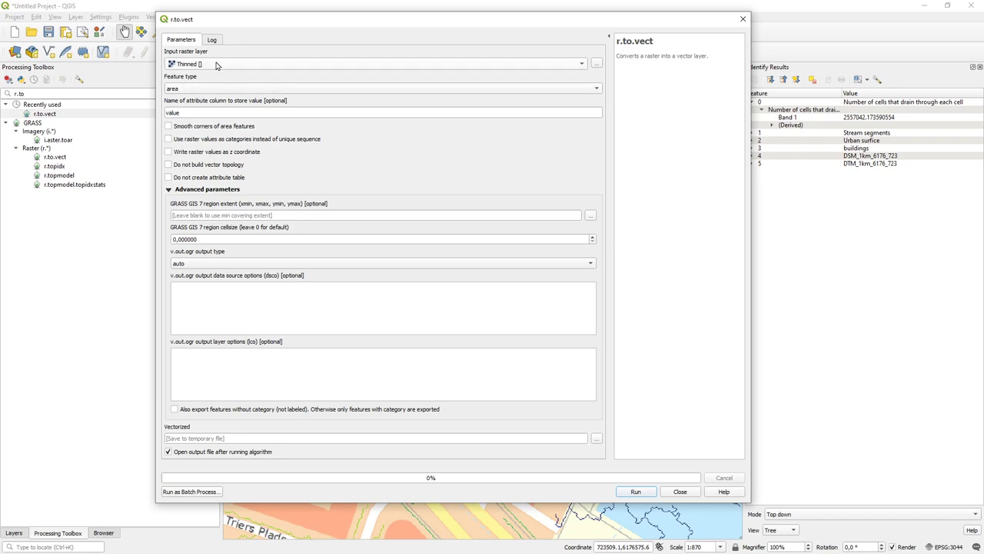
pyautogui.click(204, 87)
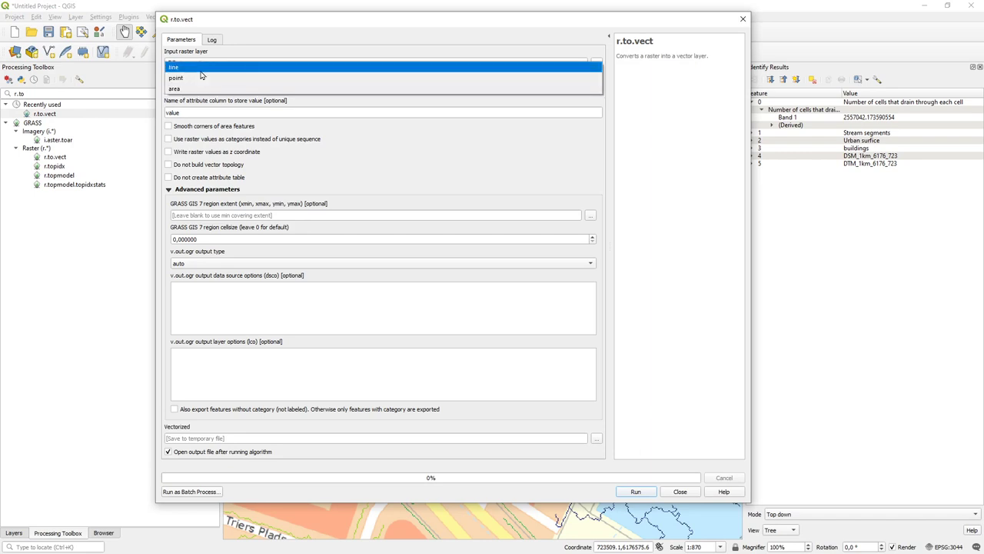
pyautogui.click(202, 65)
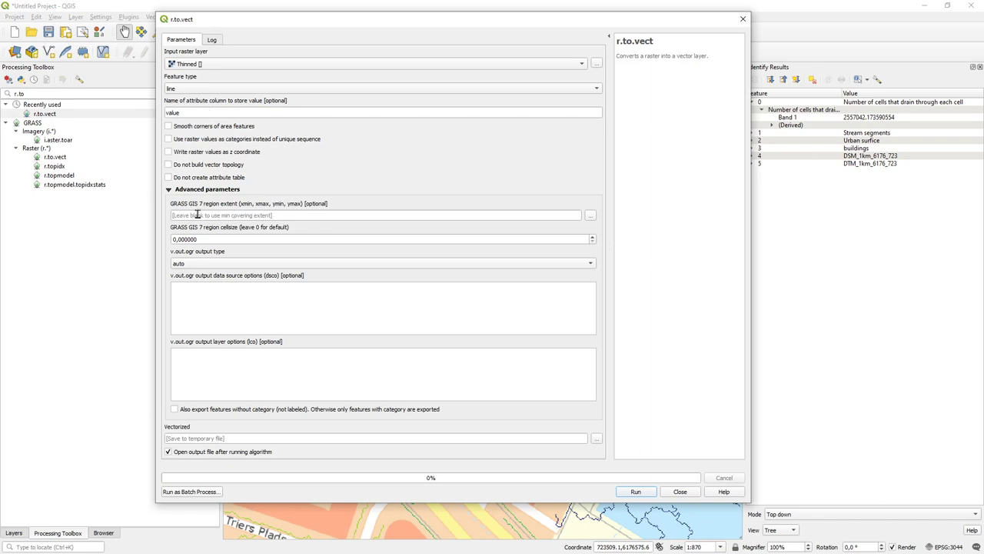
pyautogui.click(205, 266)
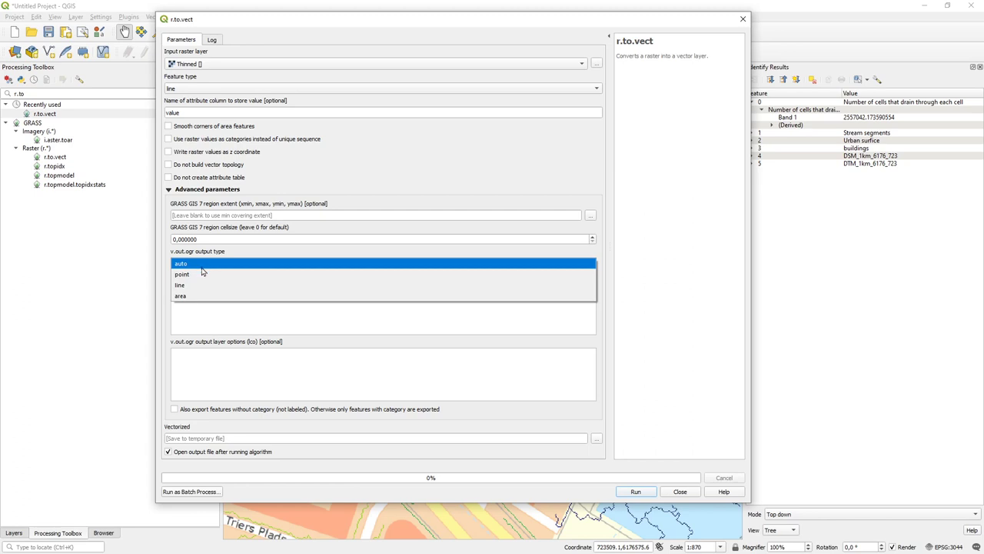
pyautogui.click(202, 284)
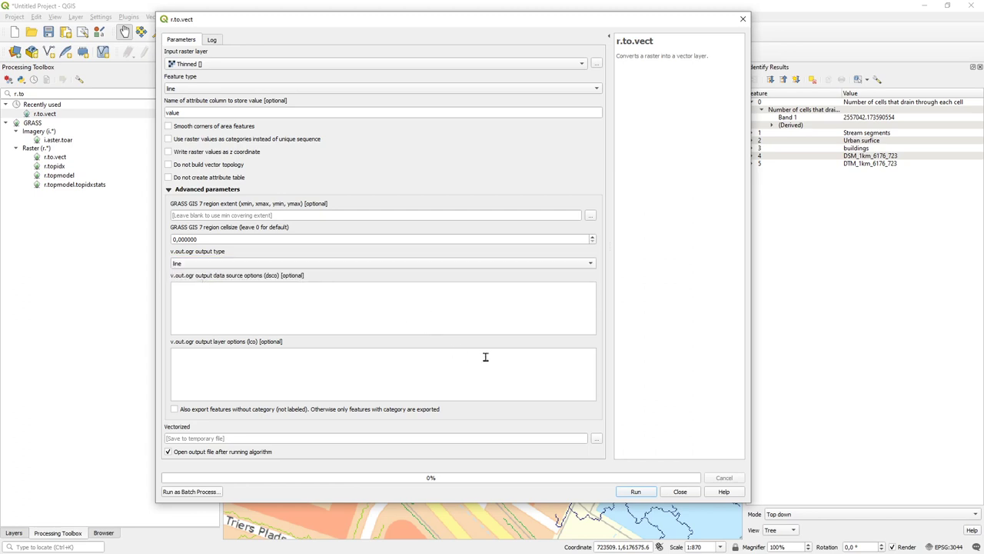
pyautogui.click(636, 492)
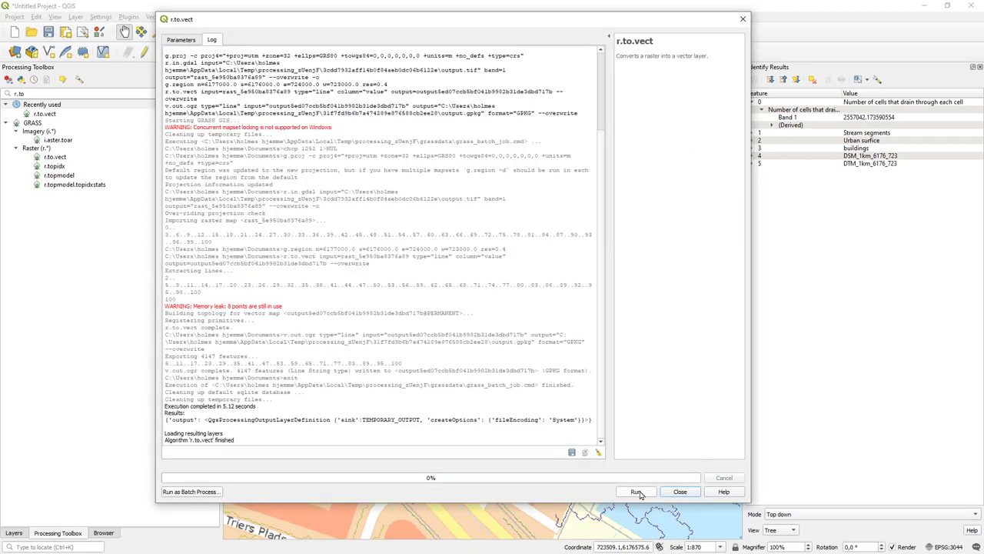
pyautogui.click(680, 492)
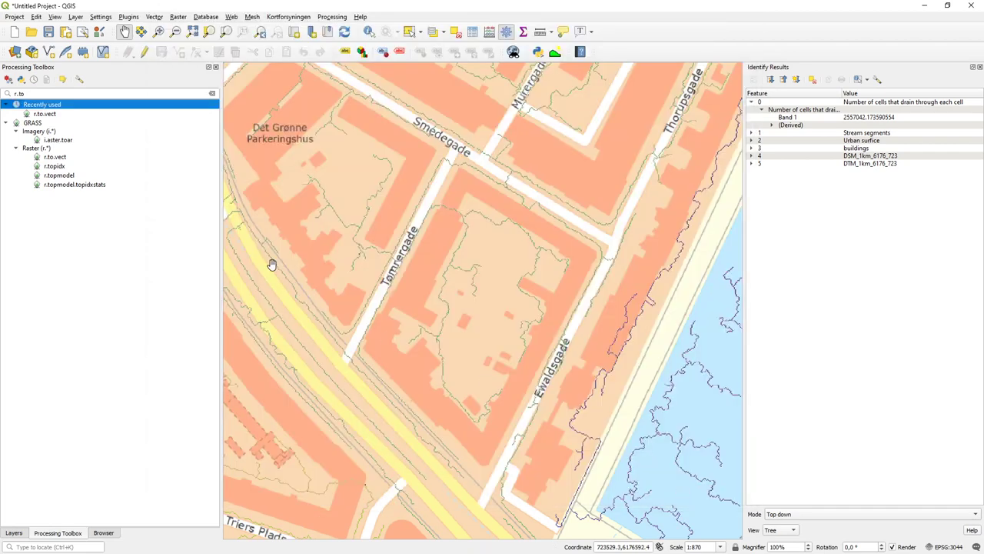
# Step: Rename the Vectorized layer to Stream
pyautogui.click(13, 532)
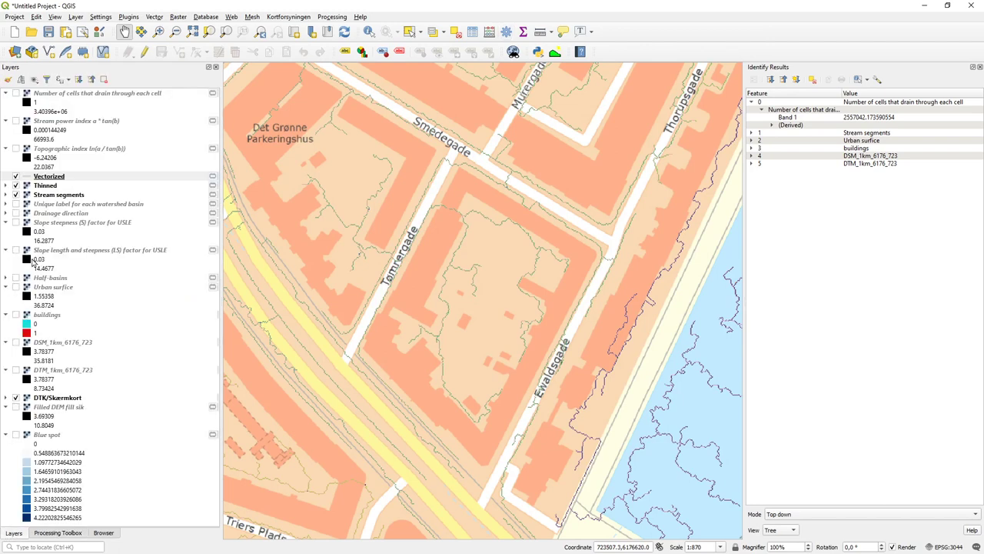
pyautogui.click(49, 179)
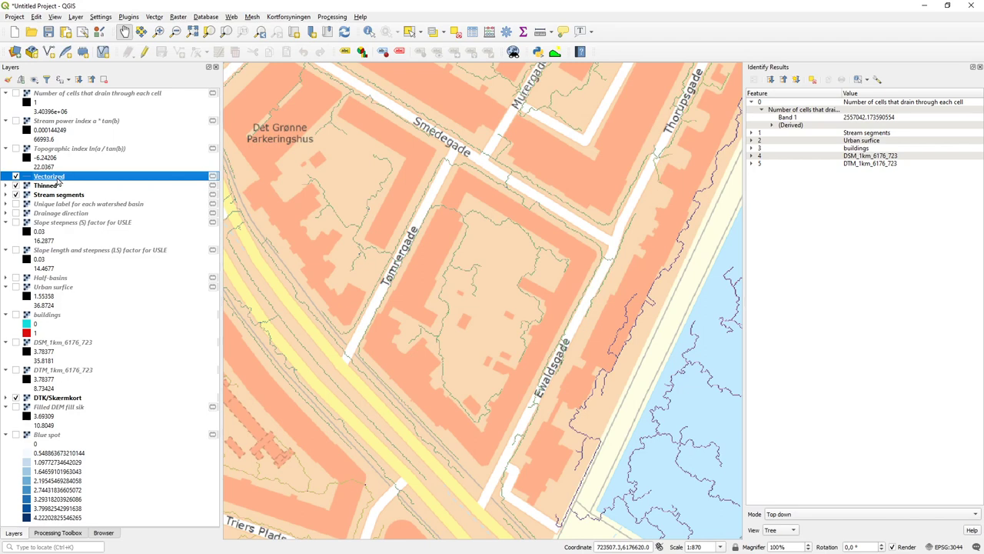
pyautogui.rightClick(59, 181)
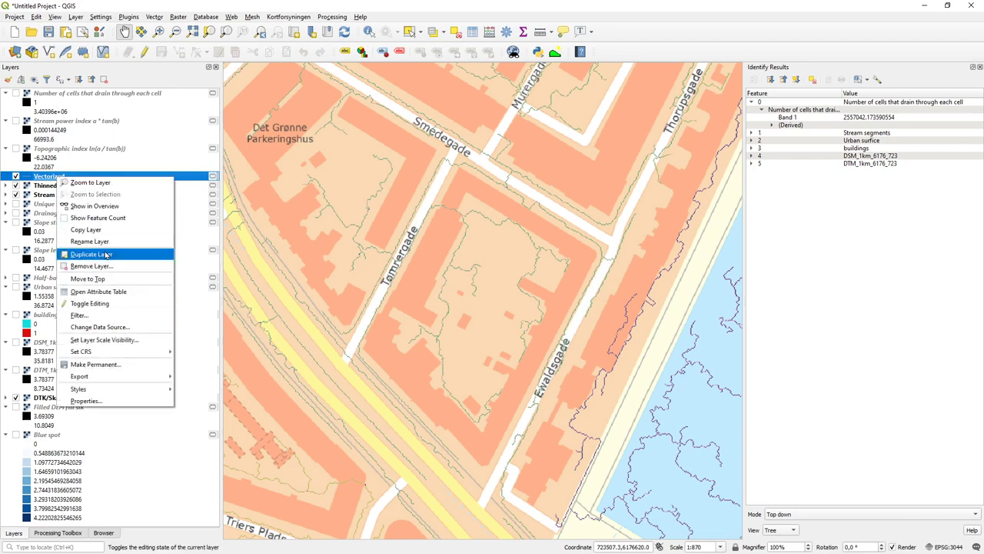
pyautogui.click(104, 243)
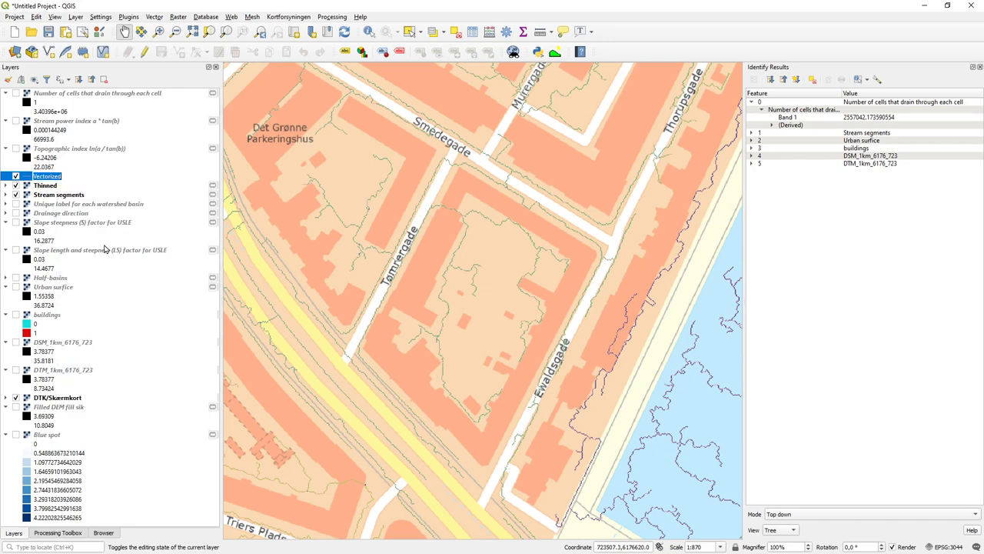
pyautogui.write('Stream')
pyautogui.click(54, 205)
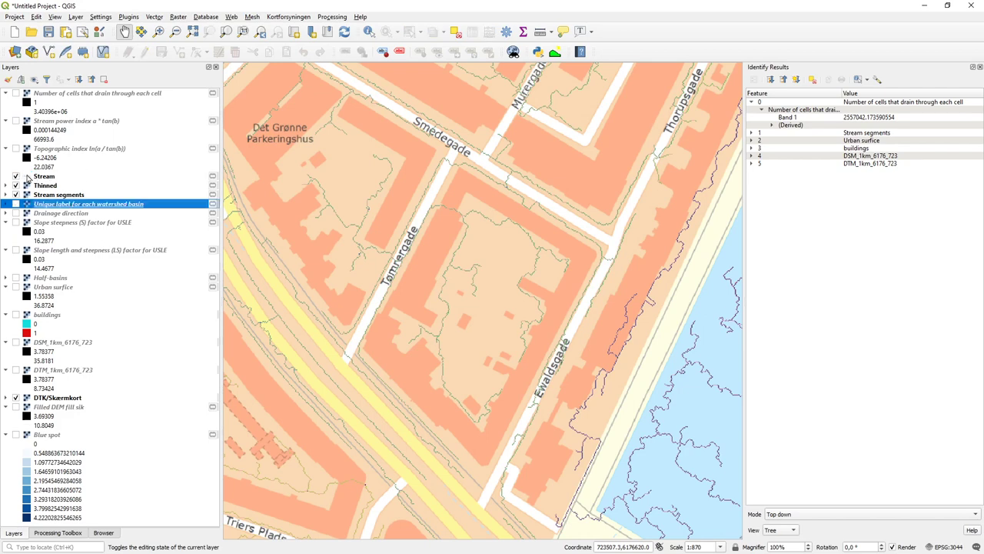
# Step: Style the Stream layer with the simple blue line symbol
pyautogui.click(27, 179)
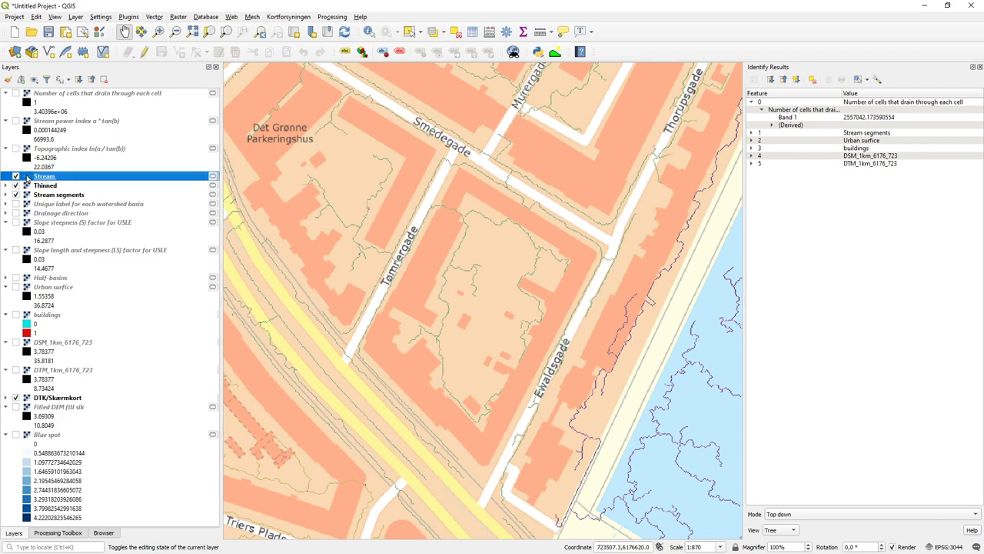
pyautogui.doubleClick(27, 179)
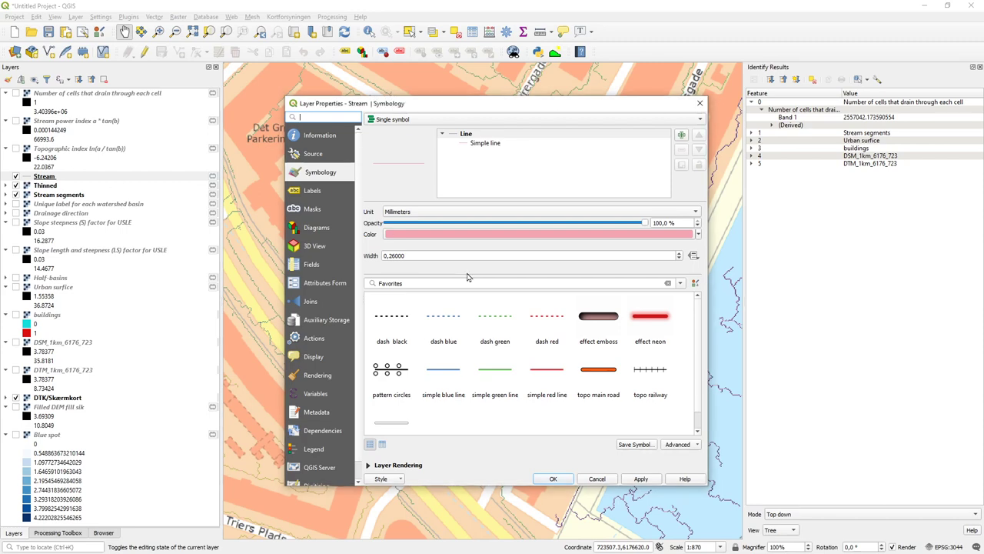
pyautogui.click(498, 371)
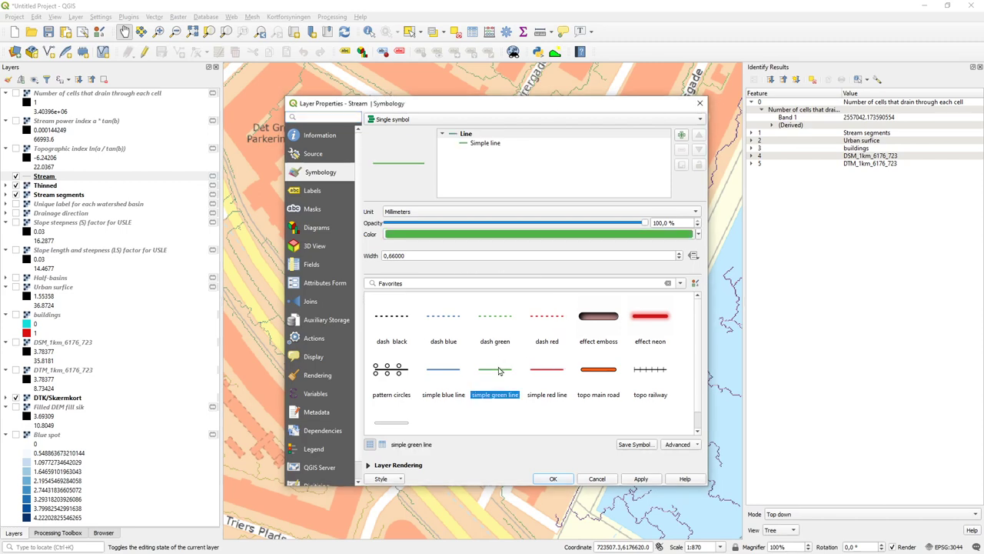
pyautogui.click(439, 372)
pyautogui.click(560, 477)
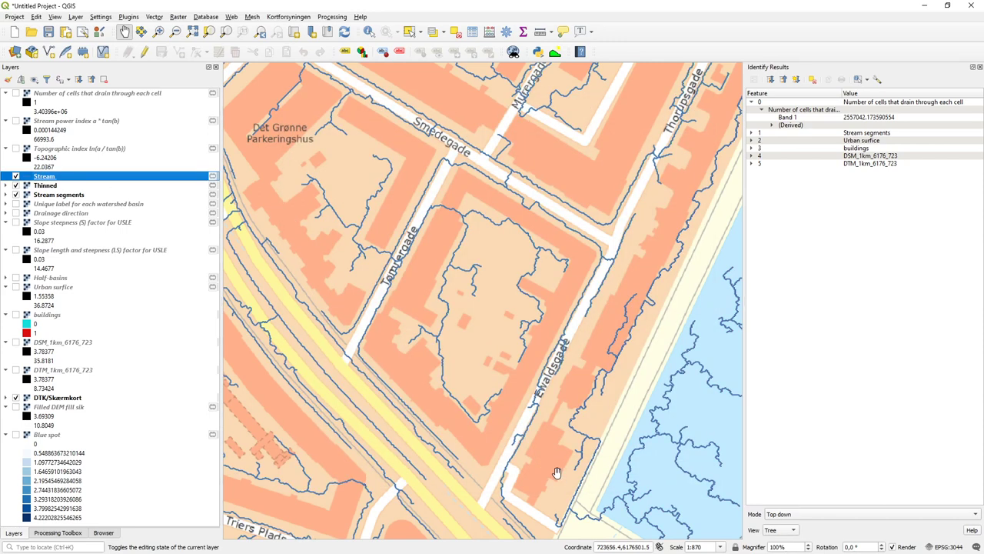
# Step: Hide the Thinned and Stream segments rasters and show the Unique label for each watershed basin layer beneath the Stream lines
pyautogui.click(16, 186)
pyautogui.click(25, 205)
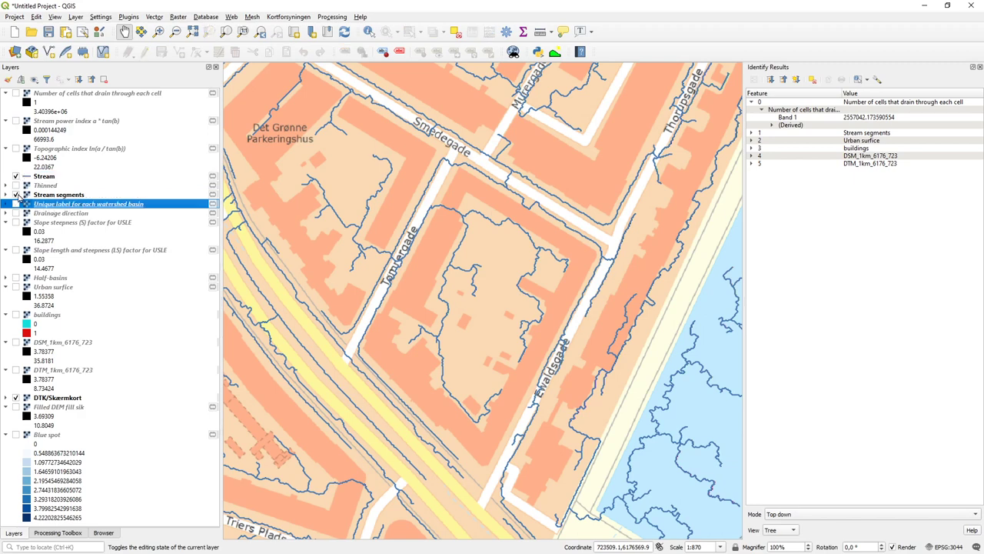
pyautogui.click(16, 195)
pyautogui.click(16, 205)
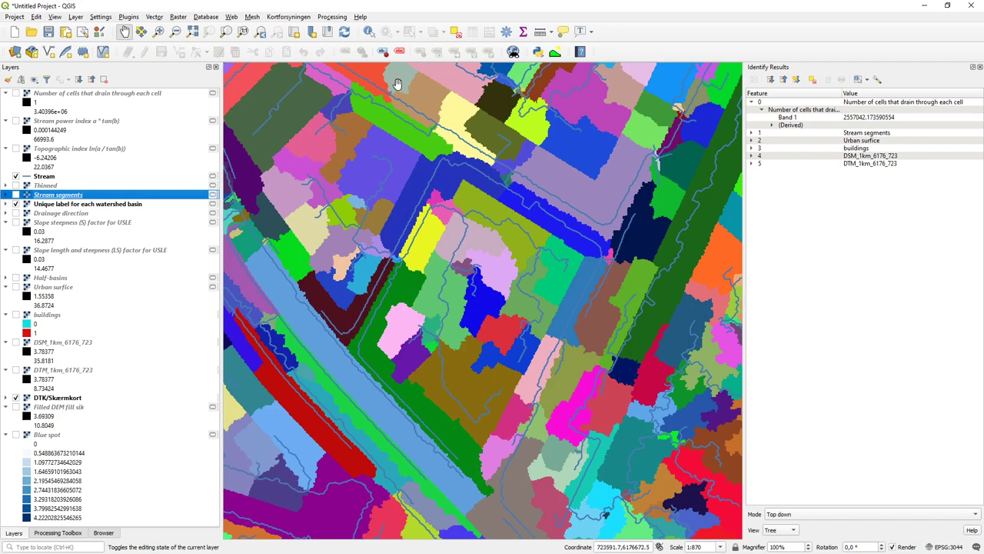
pyautogui.click(178, 17)
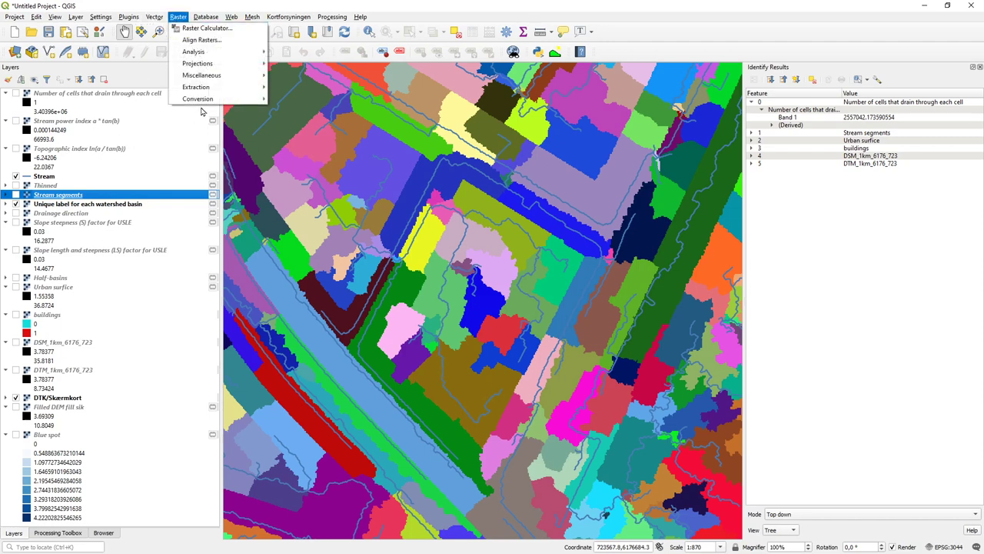
pyautogui.moveTo(232, 100)
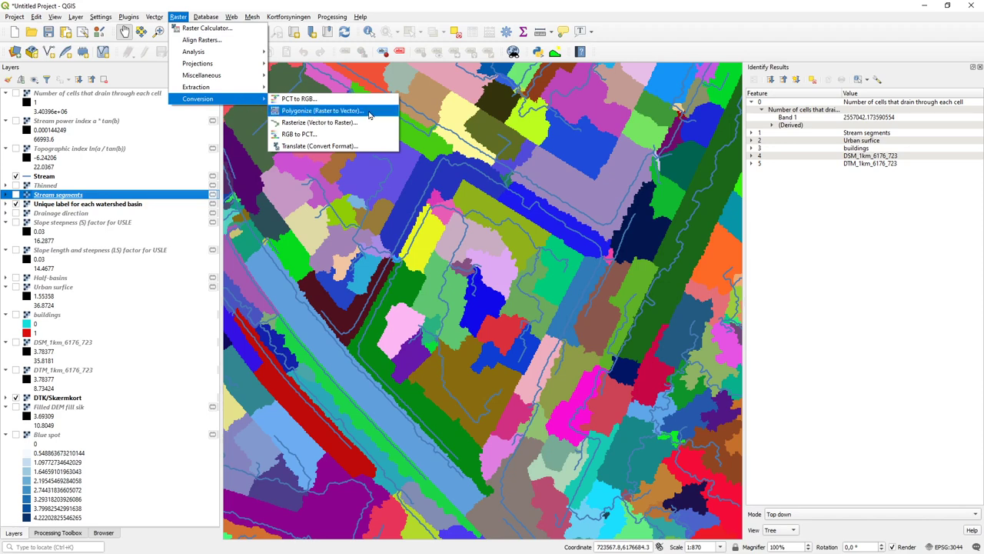
pyautogui.click(422, 6)
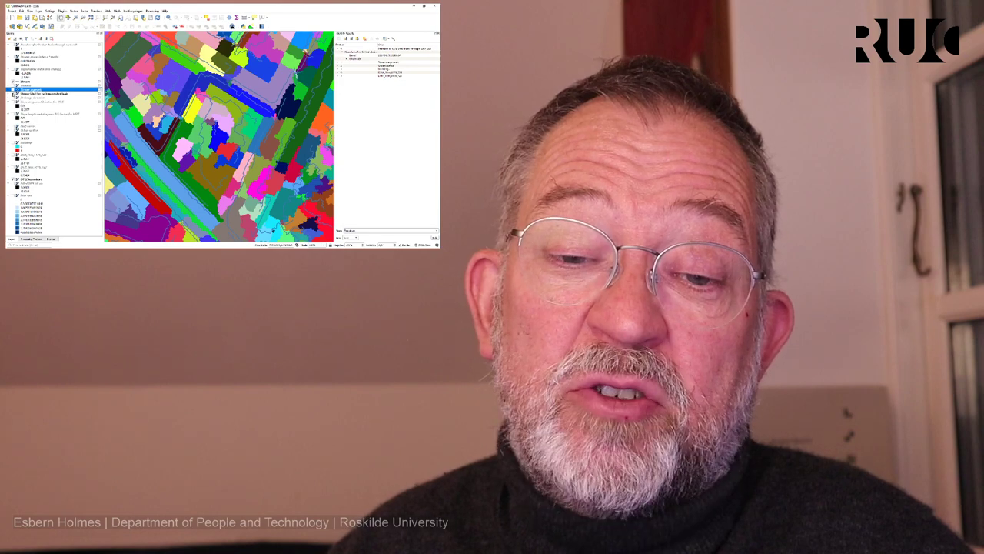
# Step: Hide the watershed basin raster and the Stream vector layer, and display the rasterized stream segments over the base map
pyautogui.click(12, 93)
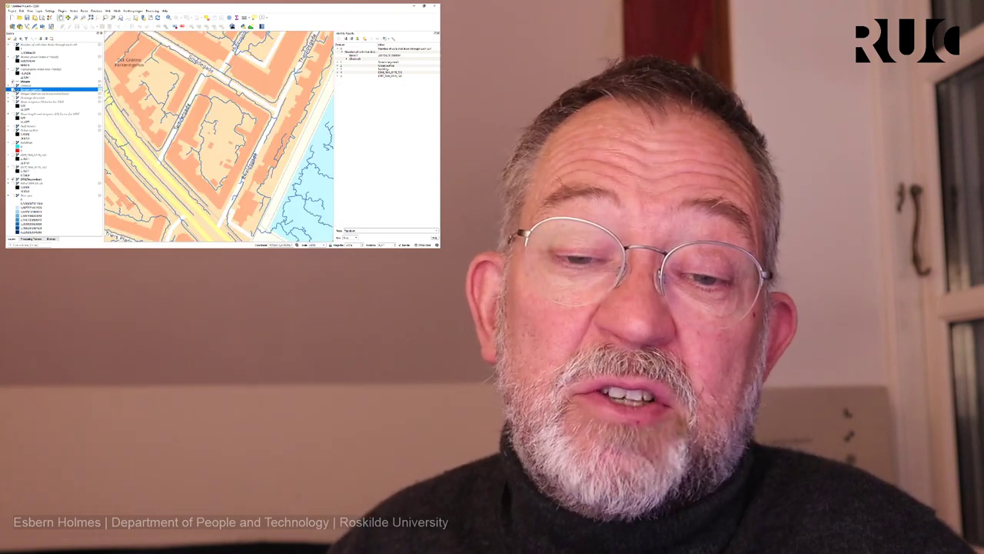
pyautogui.click(13, 82)
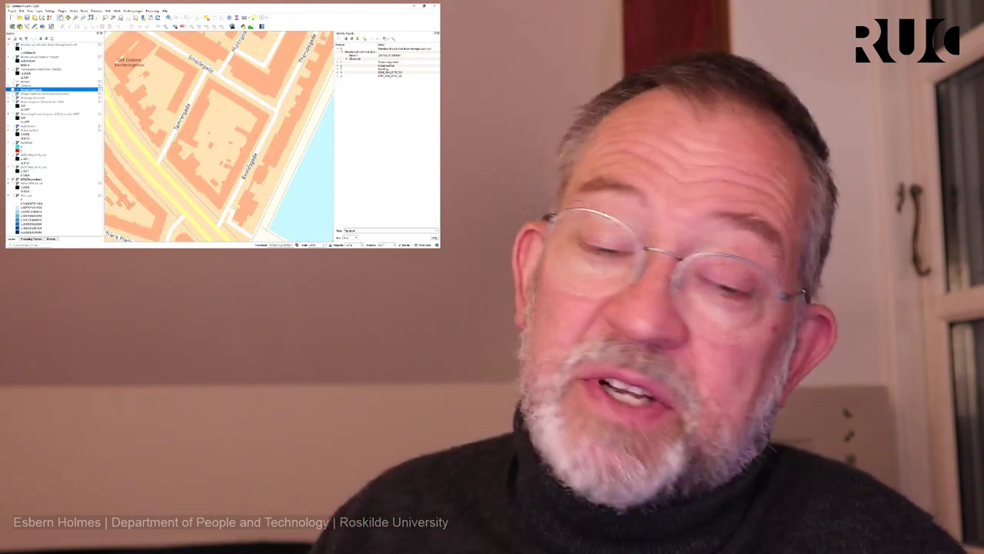
pyautogui.click(12, 82)
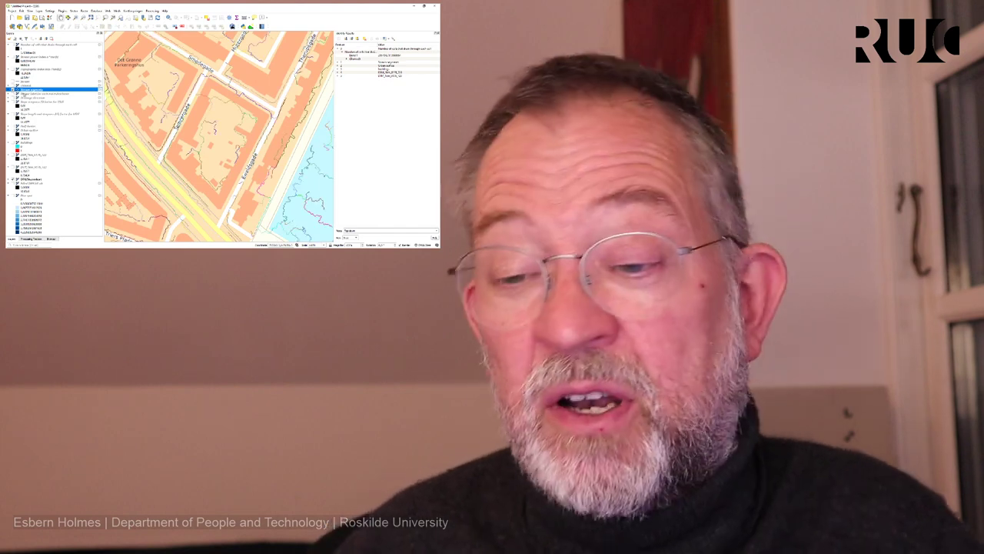